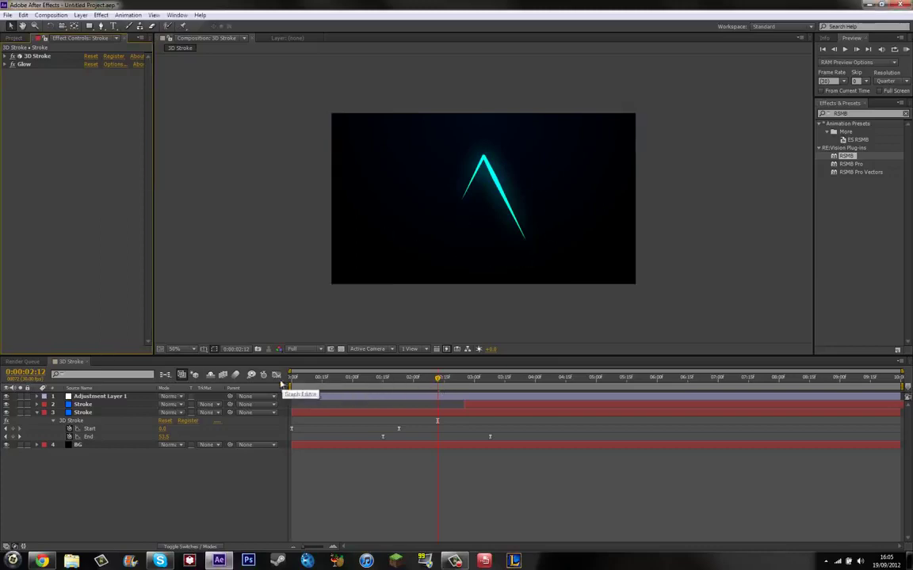
Play a RAM preview of the 3D Stroke comp, then switch to the YouTube video in Chrome
key("KP_0")
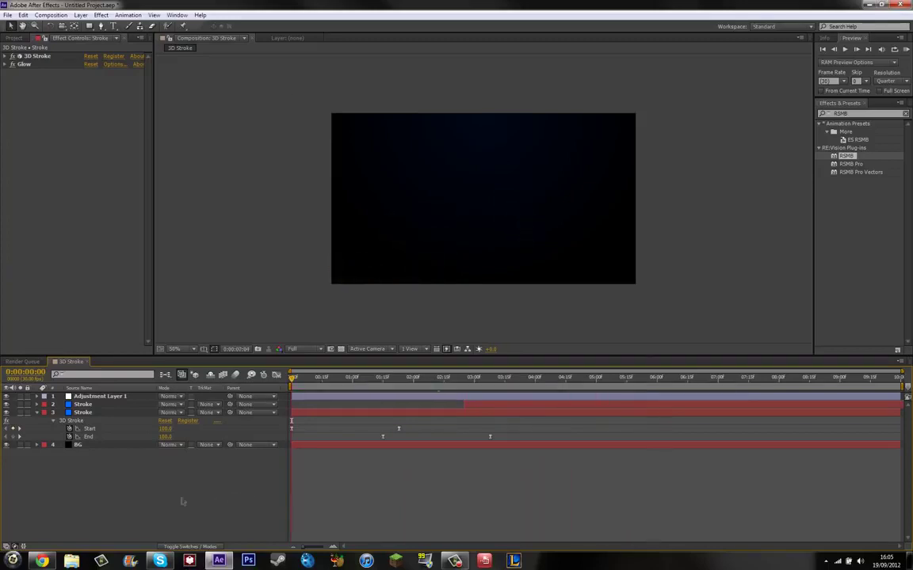
left_click(42, 561)
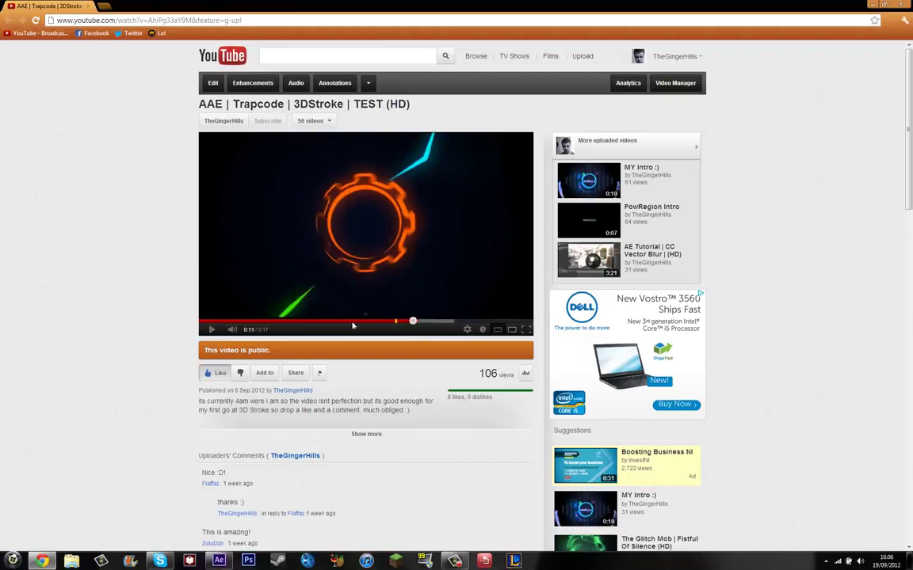
Scrub the 'AAE | Trapcode | 3DStroke | TEST (HD)' video back, then ahead to about 0:15
left_click(296, 321)
left_click_drag(329, 325, 420, 323)
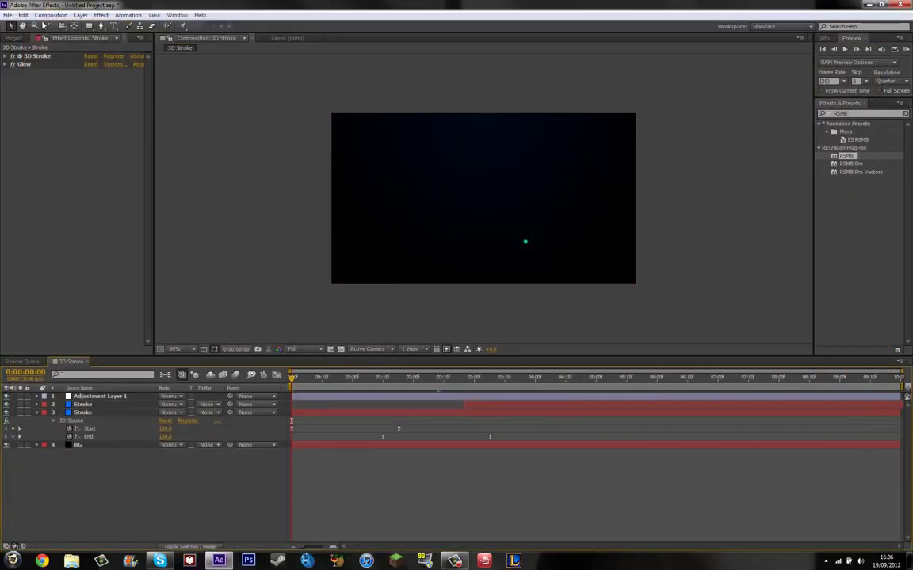
Create a new 1280×720, 30 fps, 10 s composition named '3d Stroke'
left_click(51, 15)
left_click(65, 28)
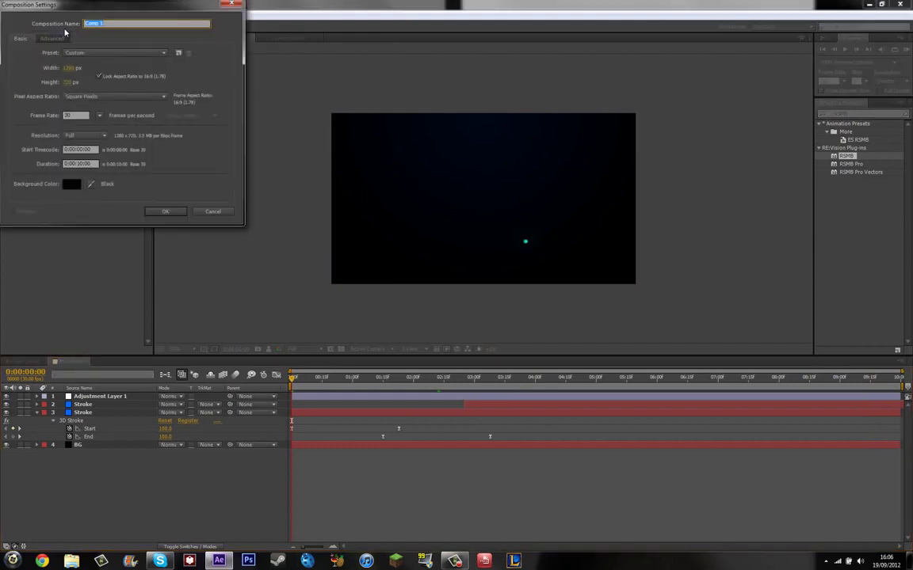
type("J")
key("Return")
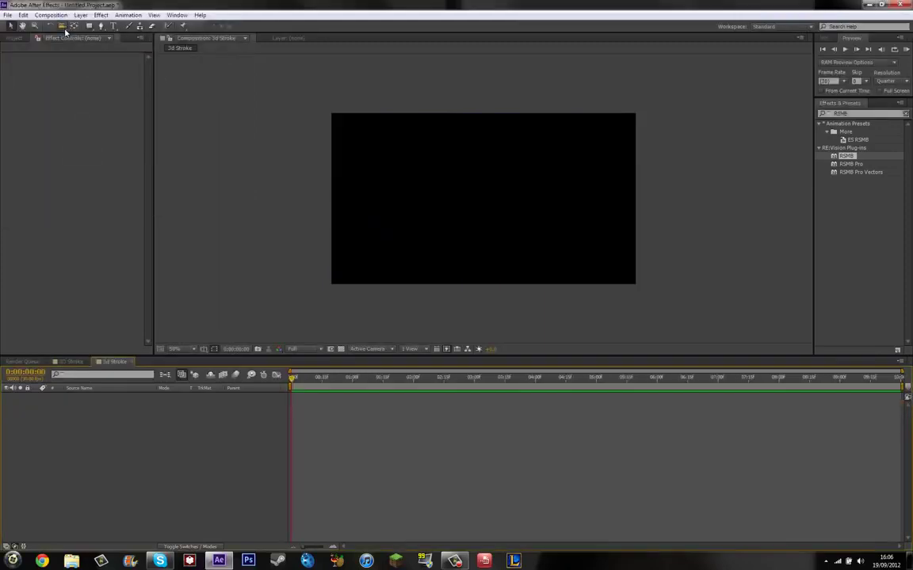
Replace the old RSMB search in Effects & Presets with '3D S' to find Trapcode 3D Stroke
left_click(856, 115)
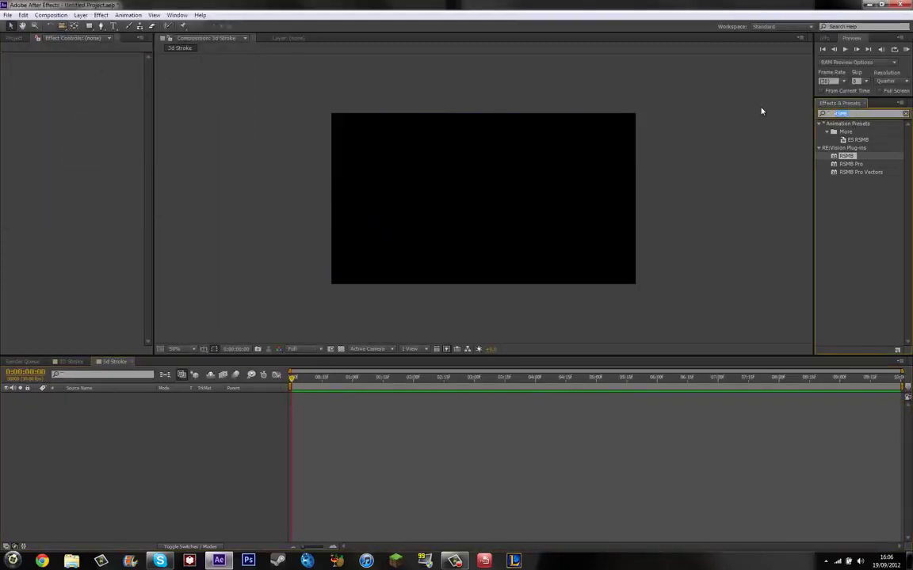
key("BackSpace")
left_click(827, 114)
type("3D S")
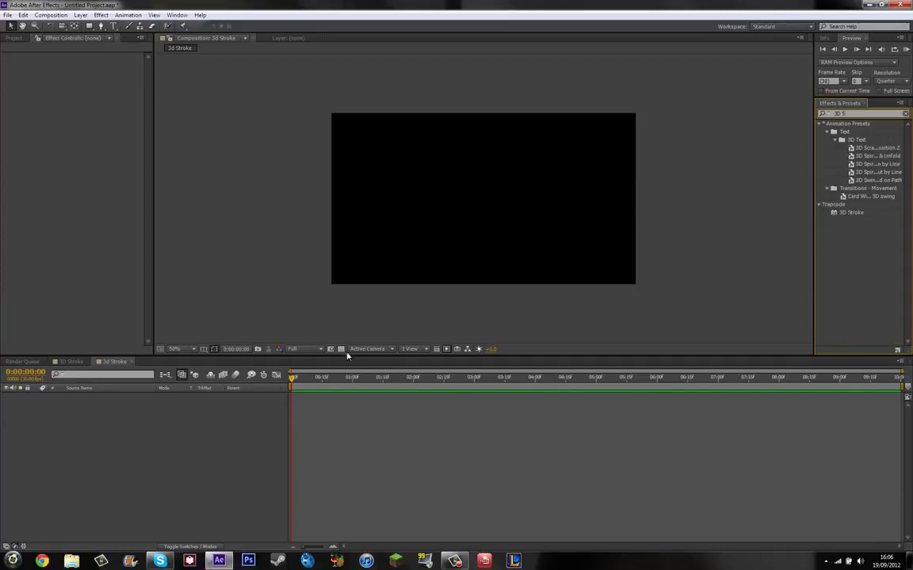
Add an adjustment layer by mistake and delete it
right_click(172, 413)
mouse_move(190, 416)
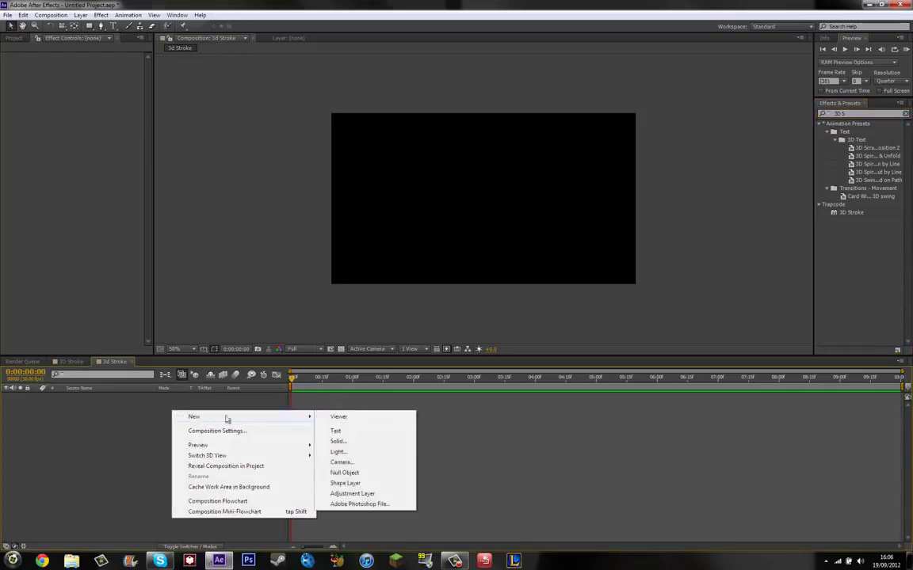
left_click(353, 494)
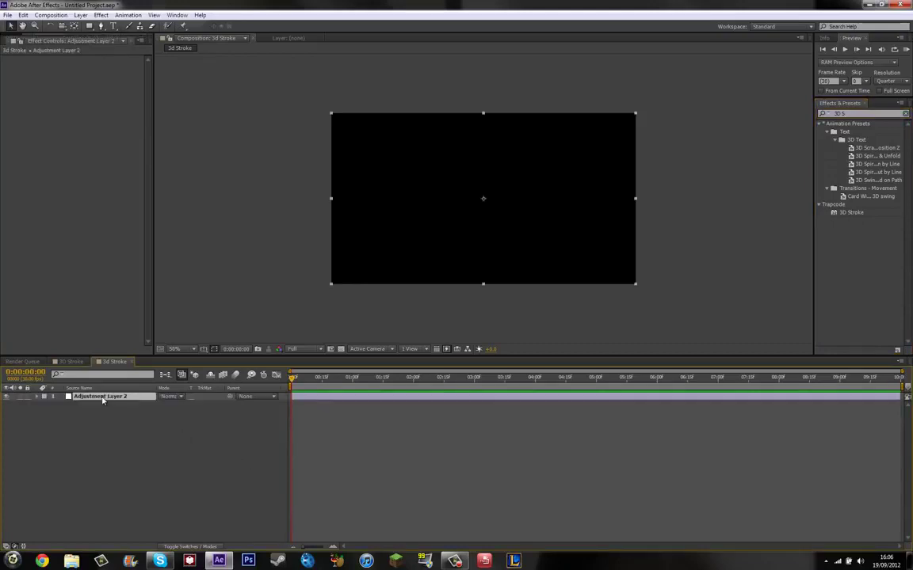
key("Delete")
Create a black 1280×720 solid layer named BG
right_click(111, 413)
mouse_move(206, 421)
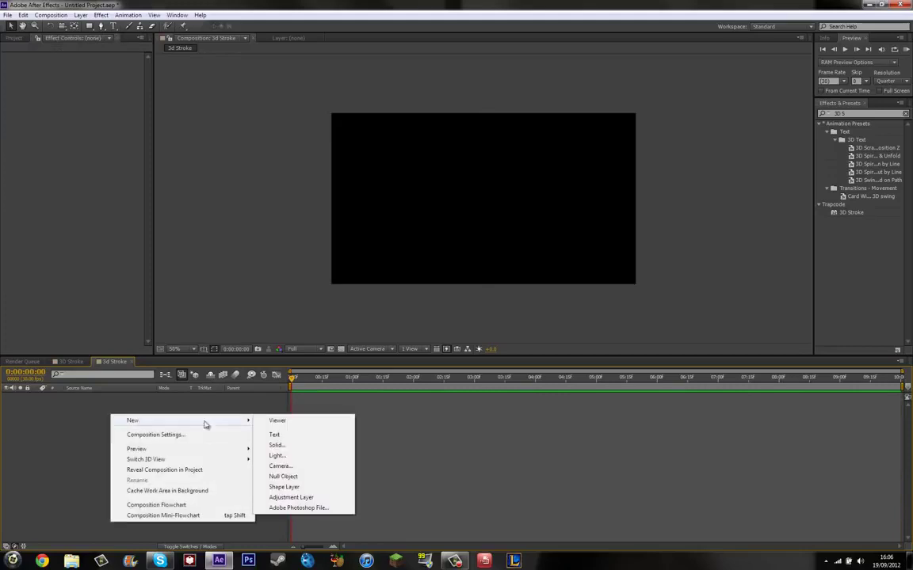
left_click(275, 448)
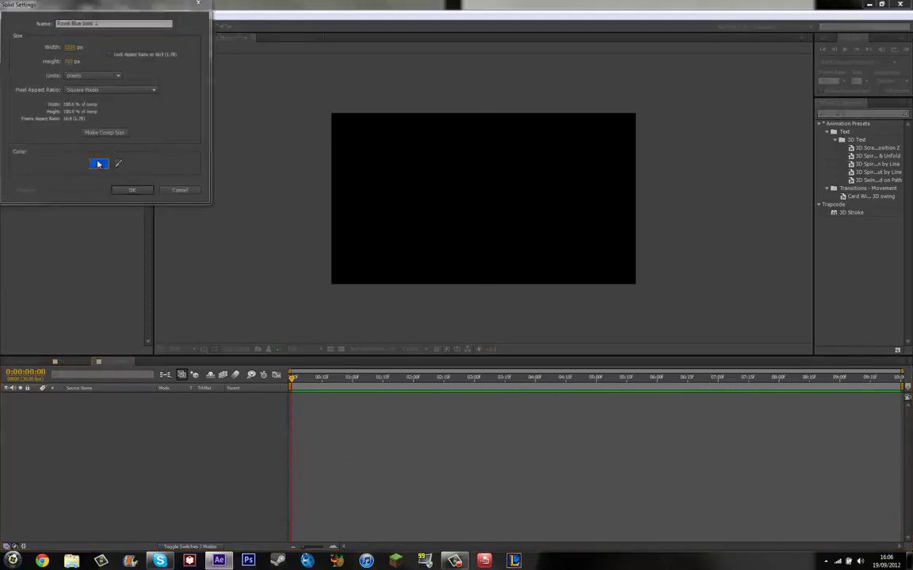
left_click(98, 163)
left_click(218, 23)
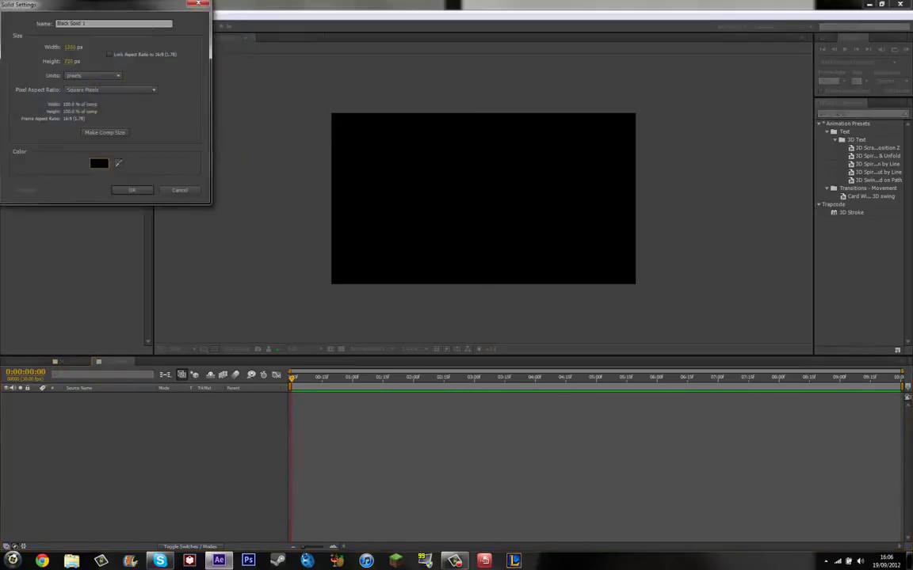
type("BG")
key("Return")
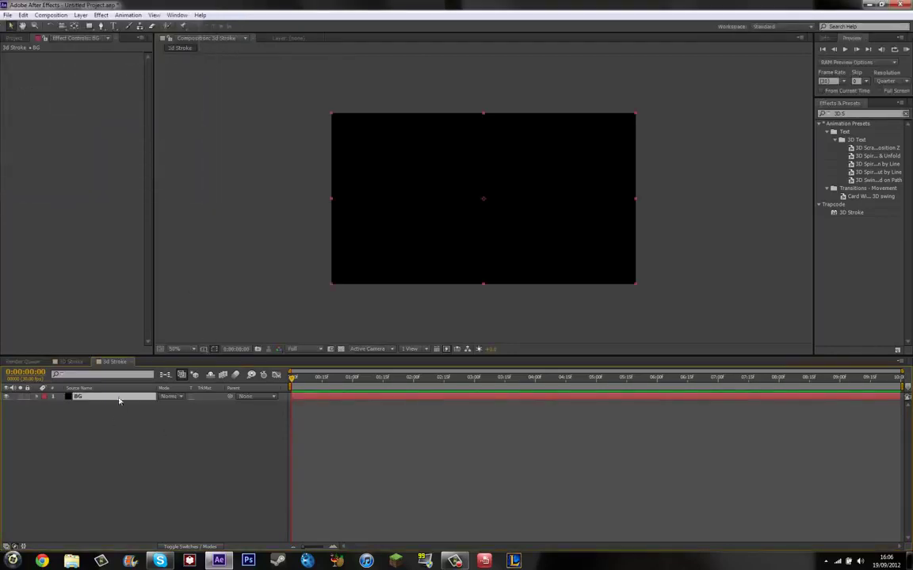
Apply the Generate > Ramp effect to BG and set its shape to Radial Ramp
right_click(119, 401)
mouse_move(182, 172)
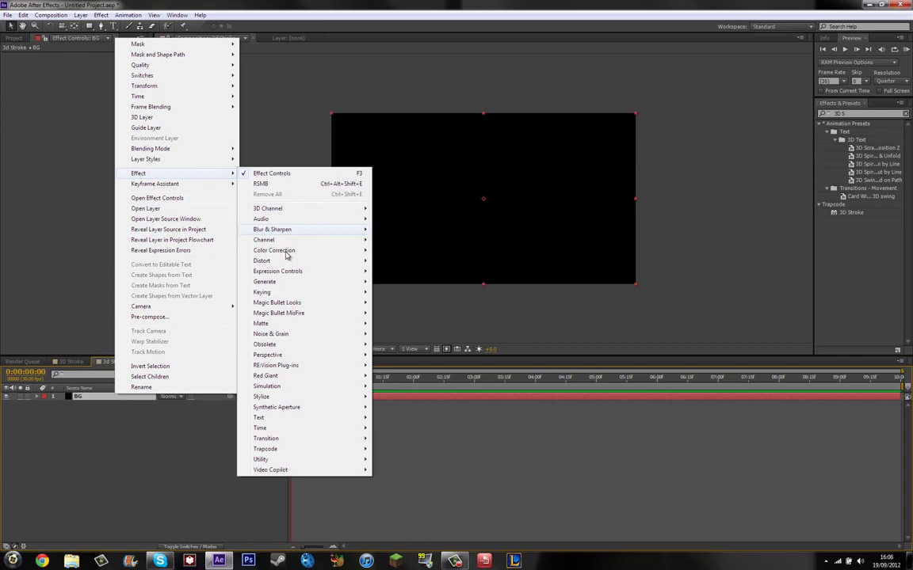
mouse_move(274, 282)
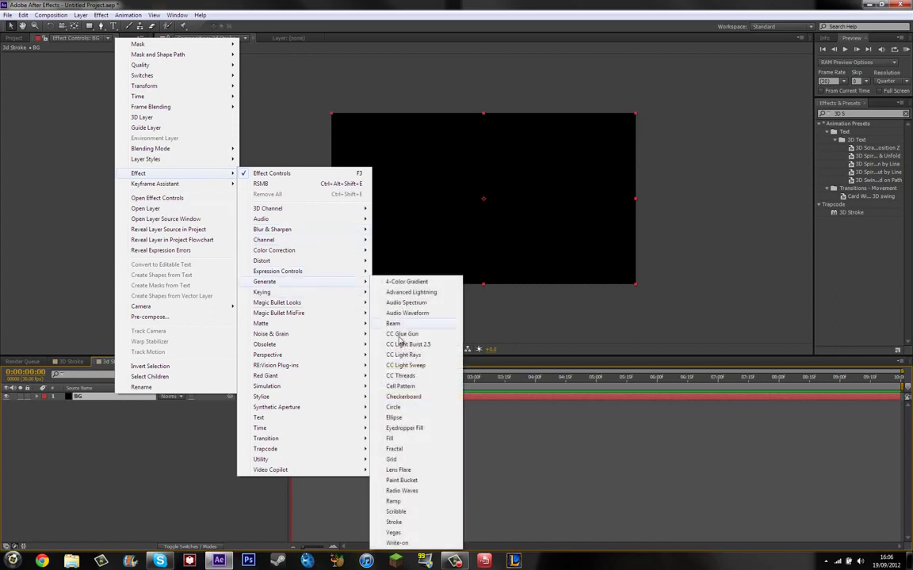
left_click(399, 504)
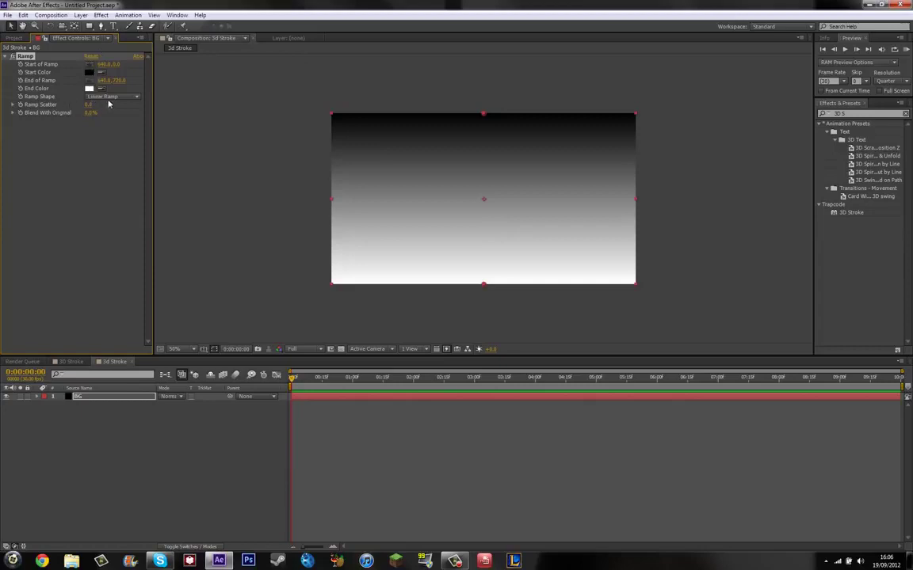
left_click(103, 96)
left_click(103, 112)
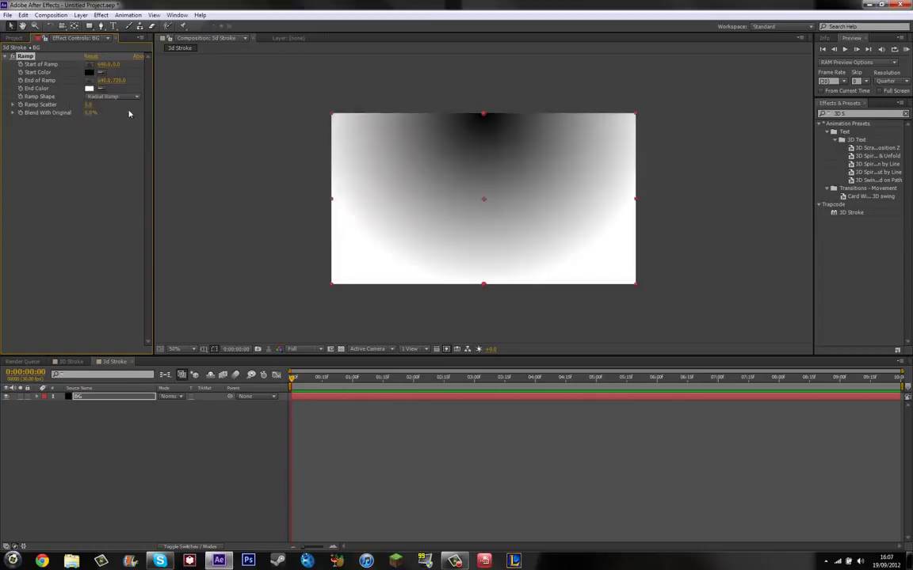
Set the ramp's End Color to black and Start Color to dark blue
left_click(88, 72)
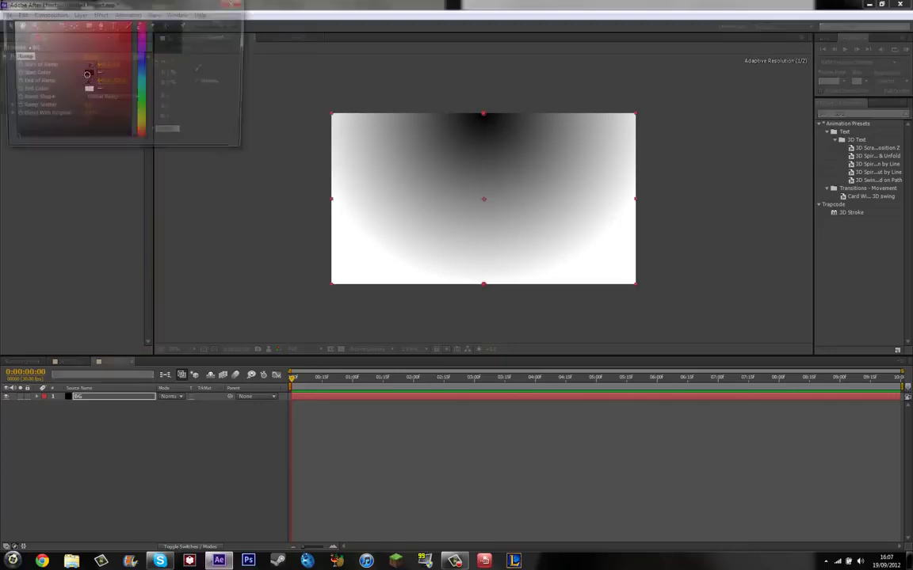
left_click_drag(79, 79, 131, 22)
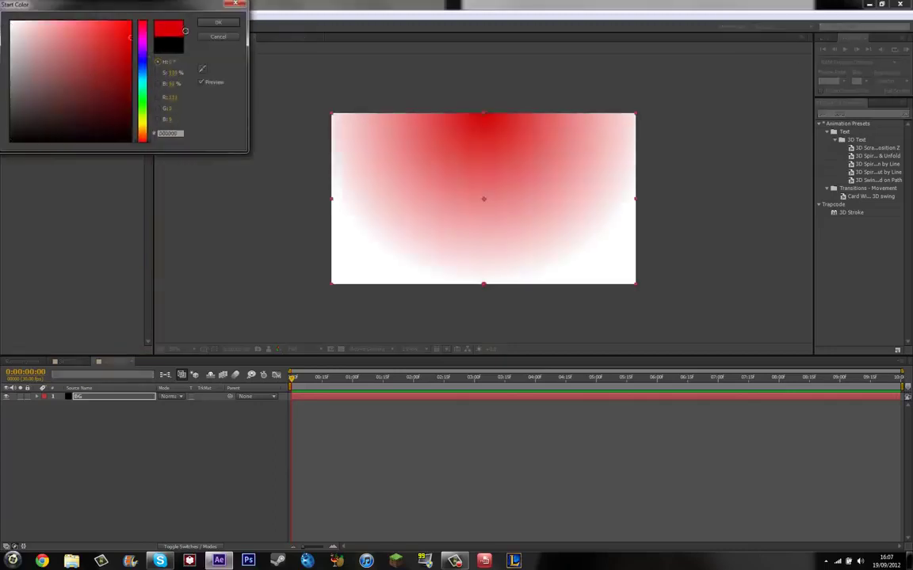
left_click(218, 23)
left_click(88, 87)
left_click_drag(79, 79, 11, 141)
left_click(218, 22)
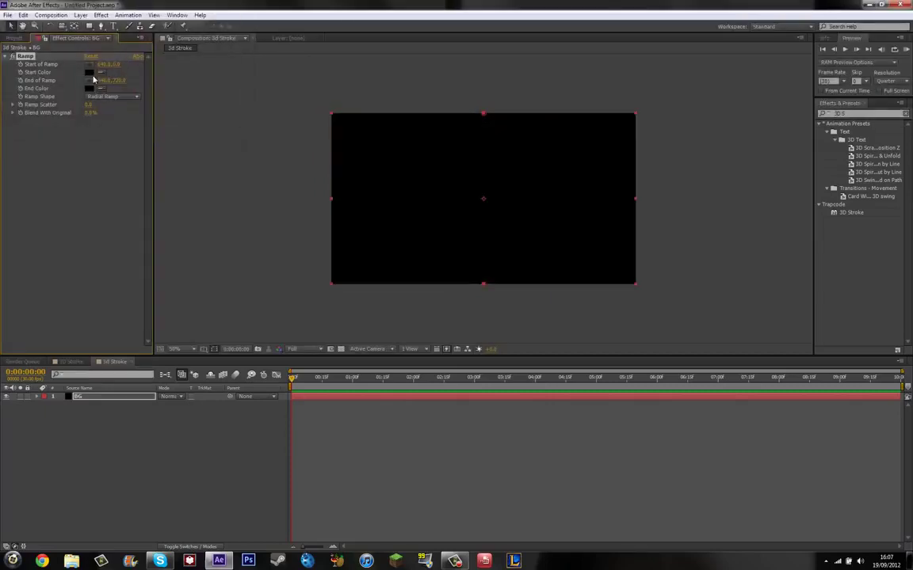
left_click(89, 71)
left_click_drag(119, 36, 260, 122)
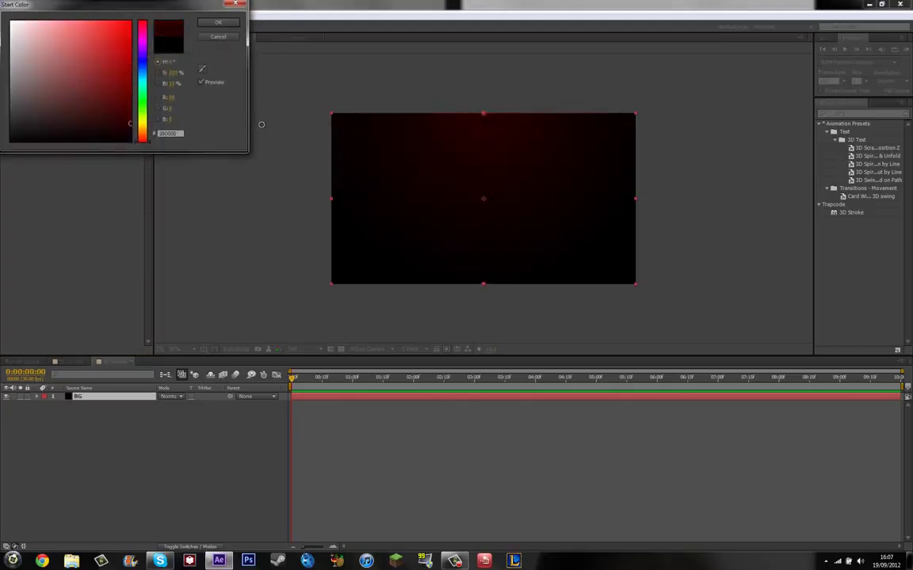
left_click(143, 66)
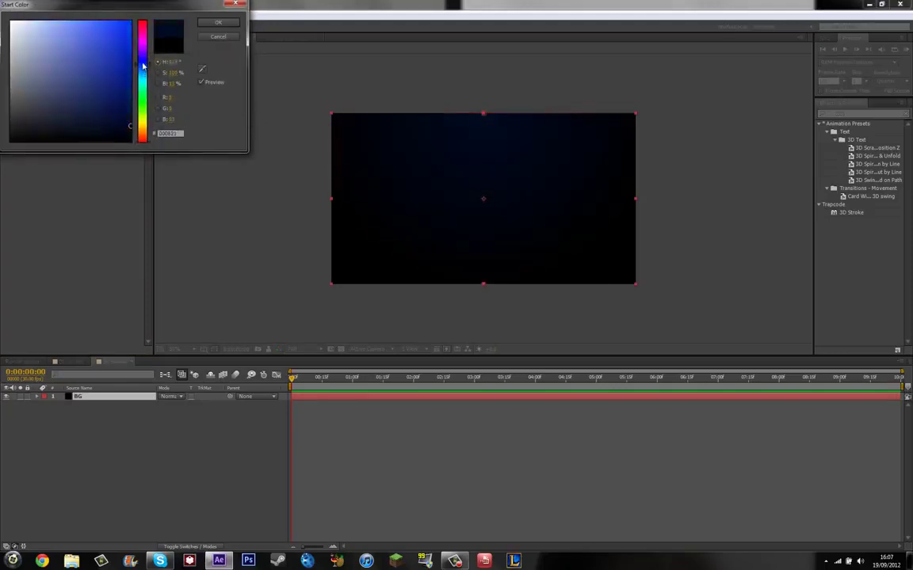
left_click(210, 23)
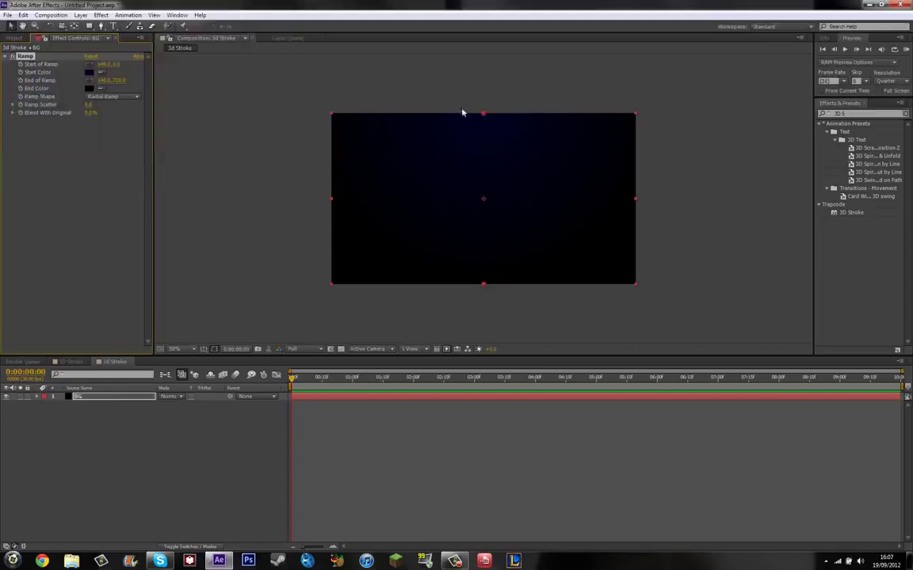
left_click(154, 418)
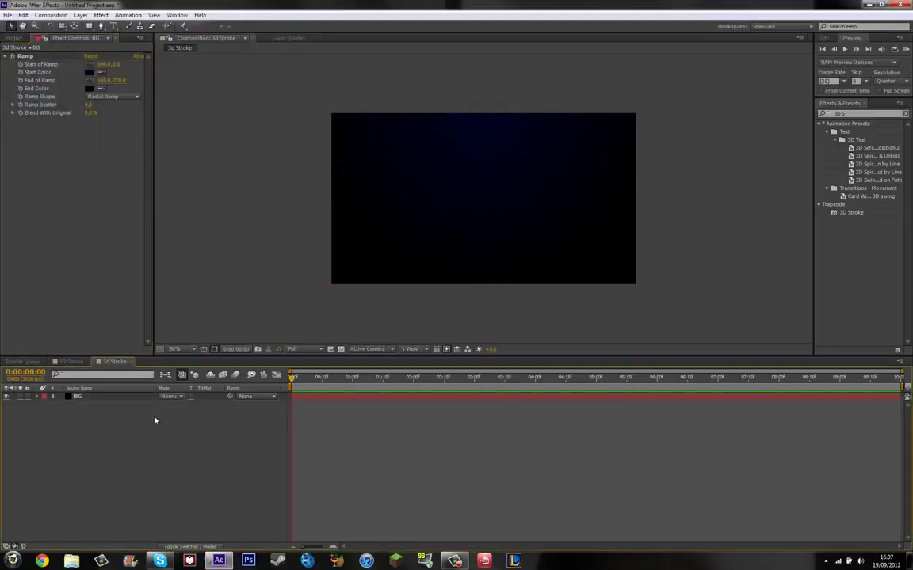
Create a new solid layer named '3D Stroke' above BG
right_click(155, 417)
mouse_move(177, 423)
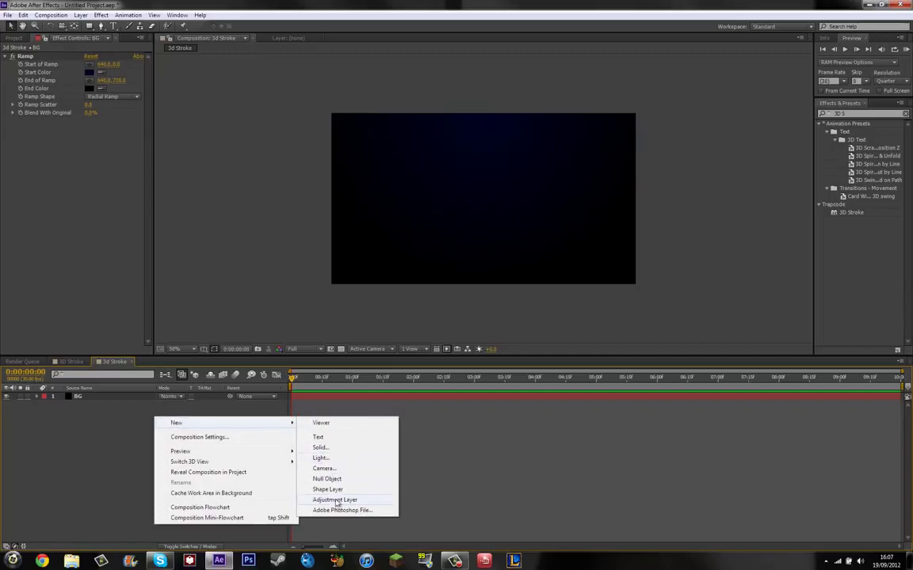
left_click(320, 448)
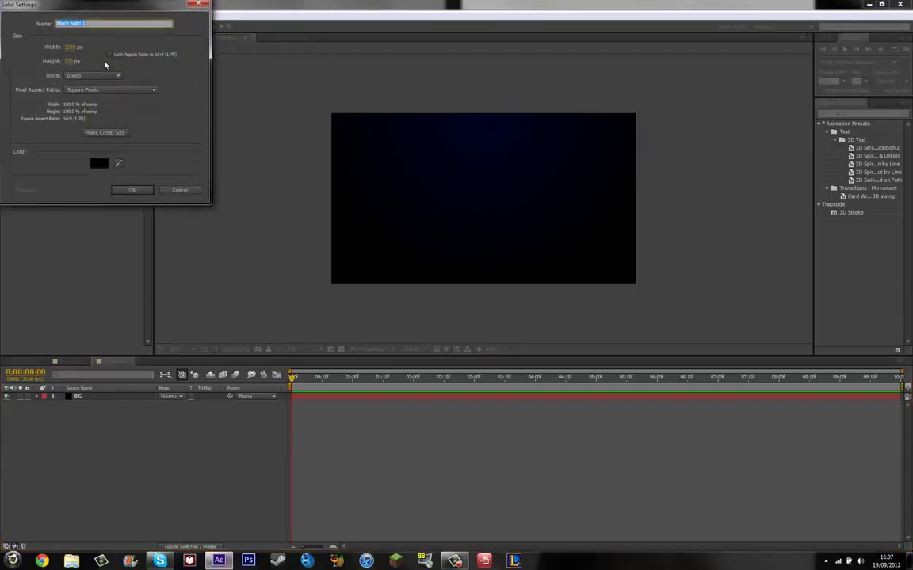
type("3D")
type("Stroke")
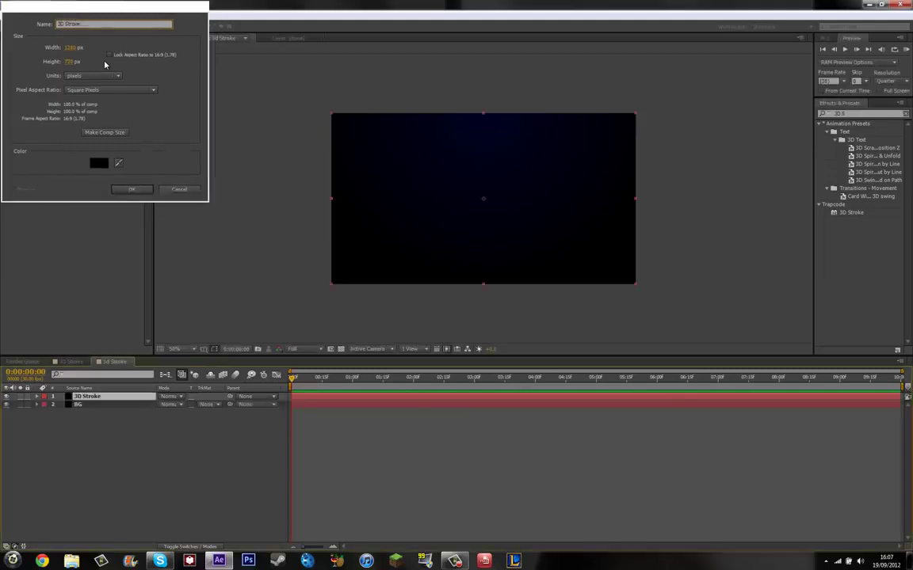
key("Return")
Recolour the 3D Stroke solid bright blue through Solid Settings
left_click(55, 15)
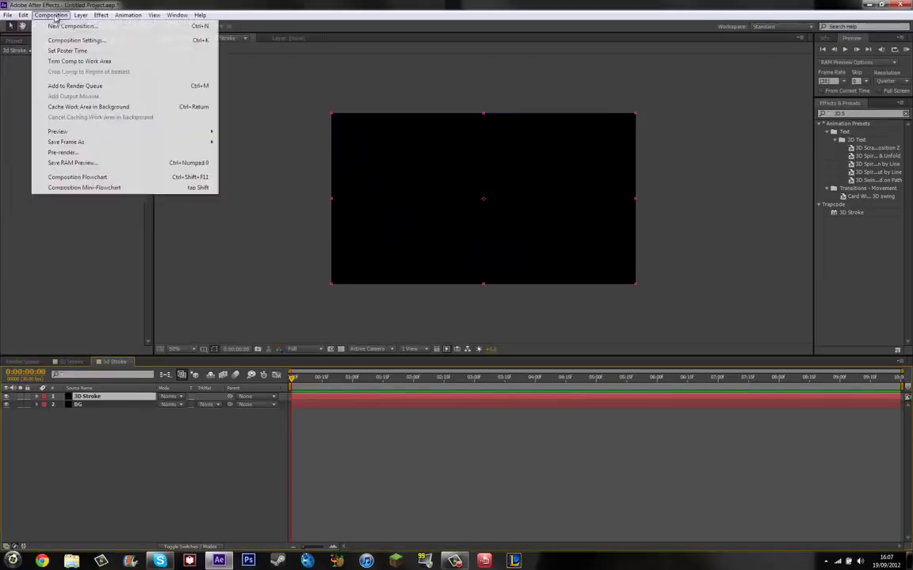
mouse_move(80, 16)
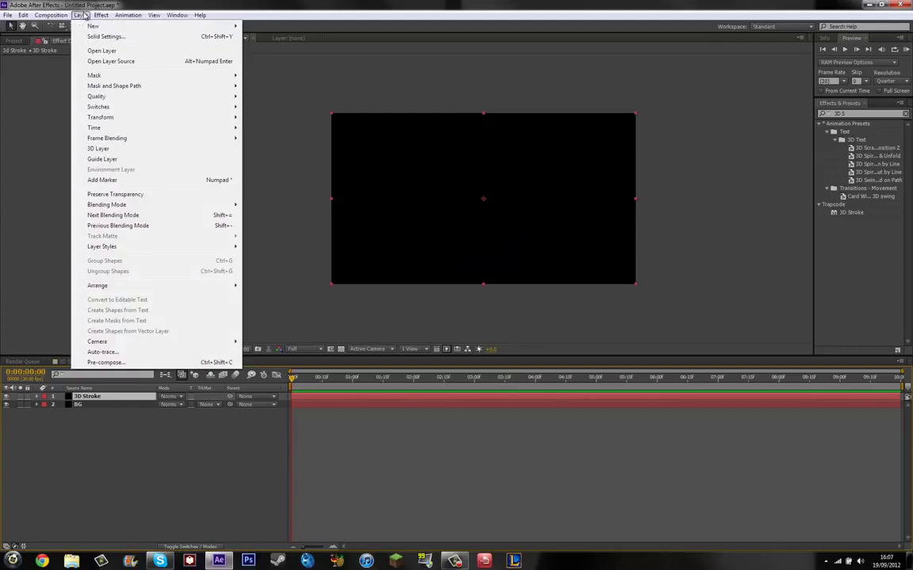
left_click(83, 35)
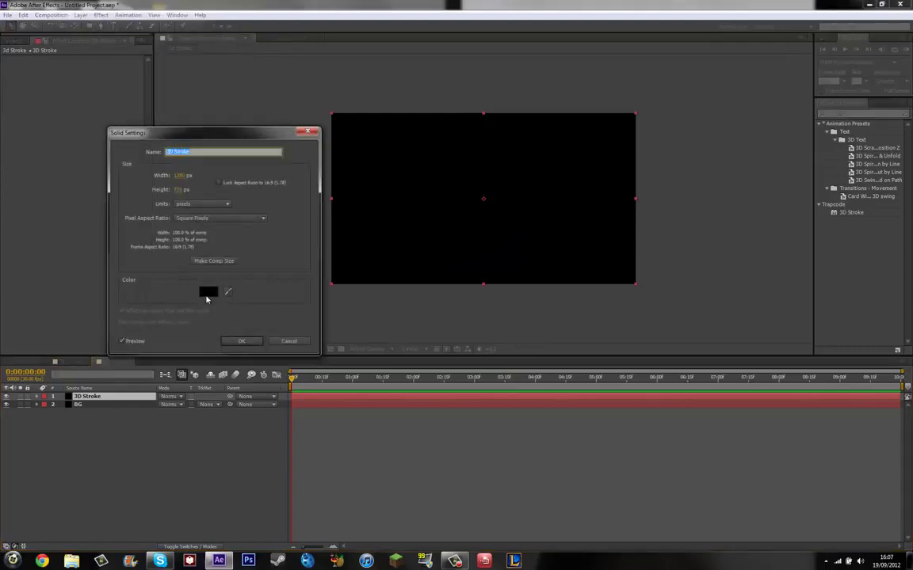
left_click(208, 292)
left_click(130, 23)
left_click_drag(148, 79, 144, 63)
left_click(213, 24)
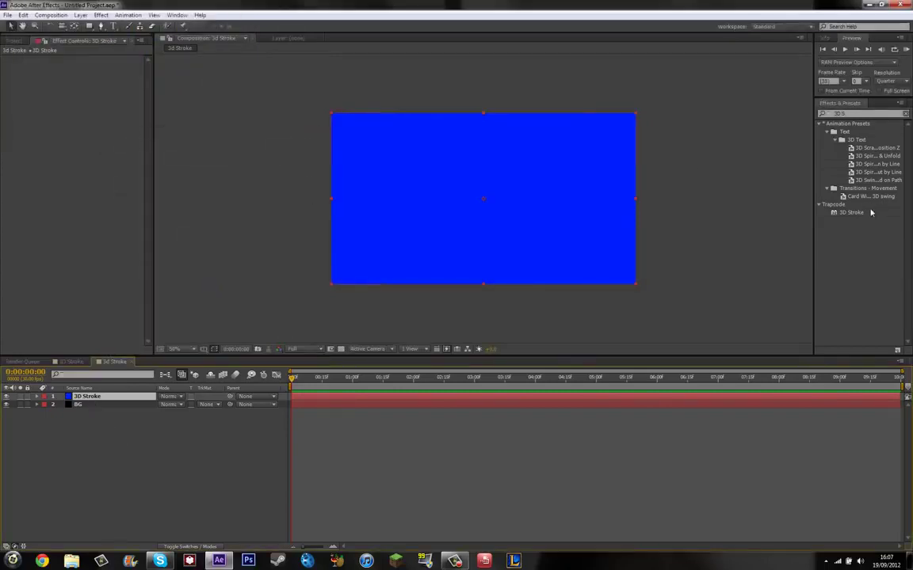
Apply Trapcode 3D Stroke to the 3D Stroke solid and choose the Basic Triangle preset
left_click(870, 143)
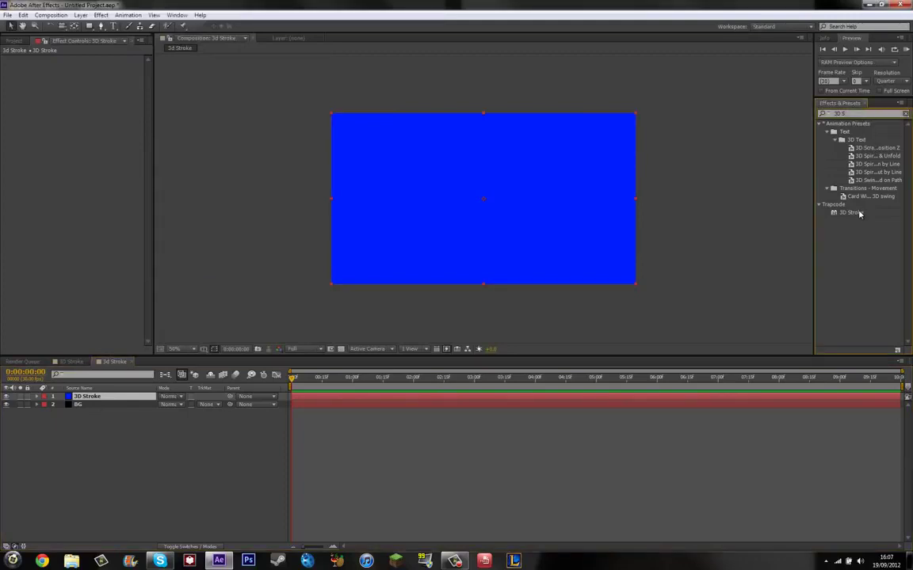
mouse_move(854, 213)
left_mouse_down()
mouse_move(761, 205)
mouse_move(706, 154)
mouse_move(347, 251)
left_mouse_up()
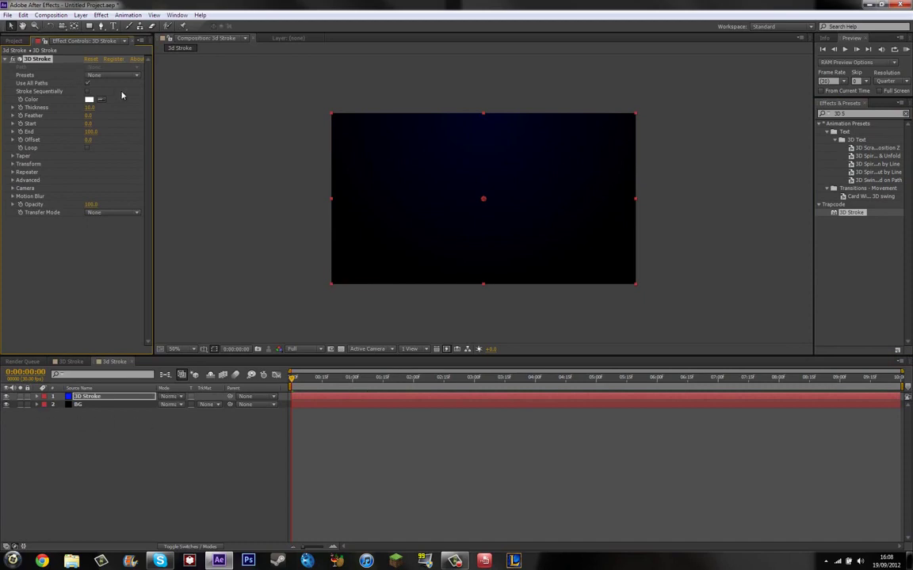
left_click(105, 76)
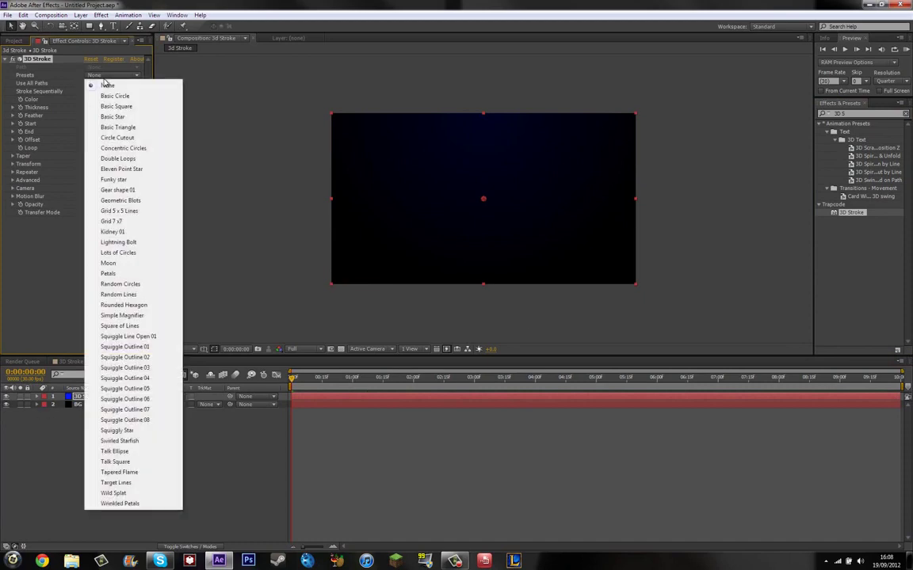
left_click(118, 127)
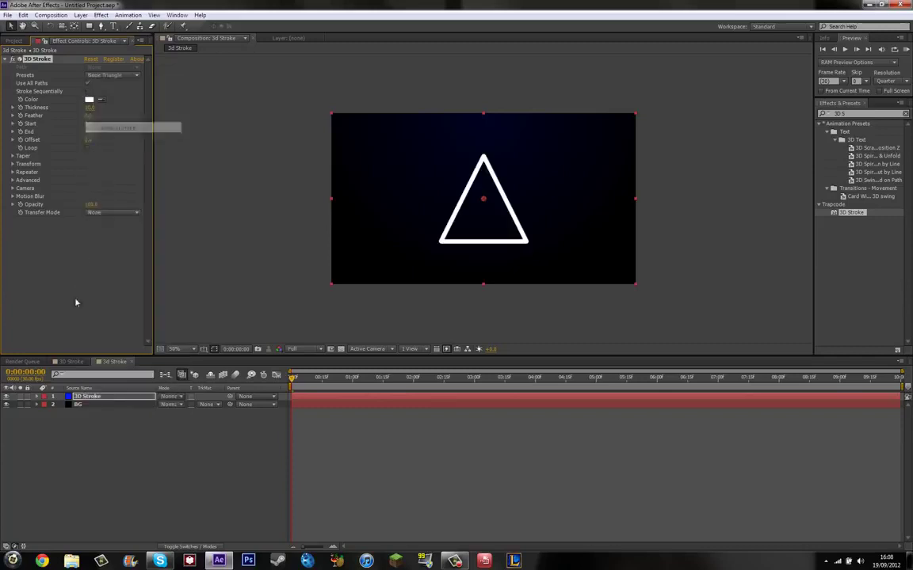
left_click(75, 363)
left_click(115, 362)
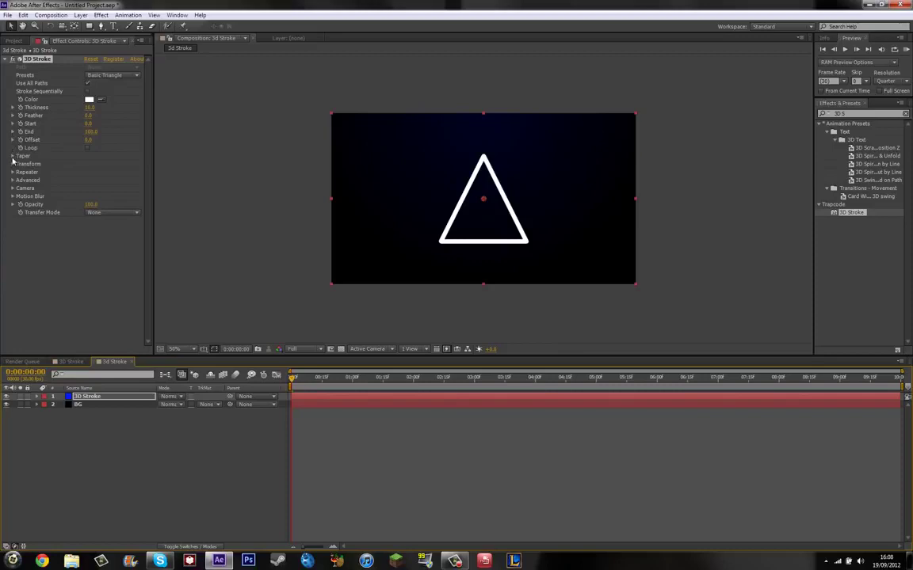
Enable Taper on the triangle stroke, toggling it off and on to compare
left_click(12, 157)
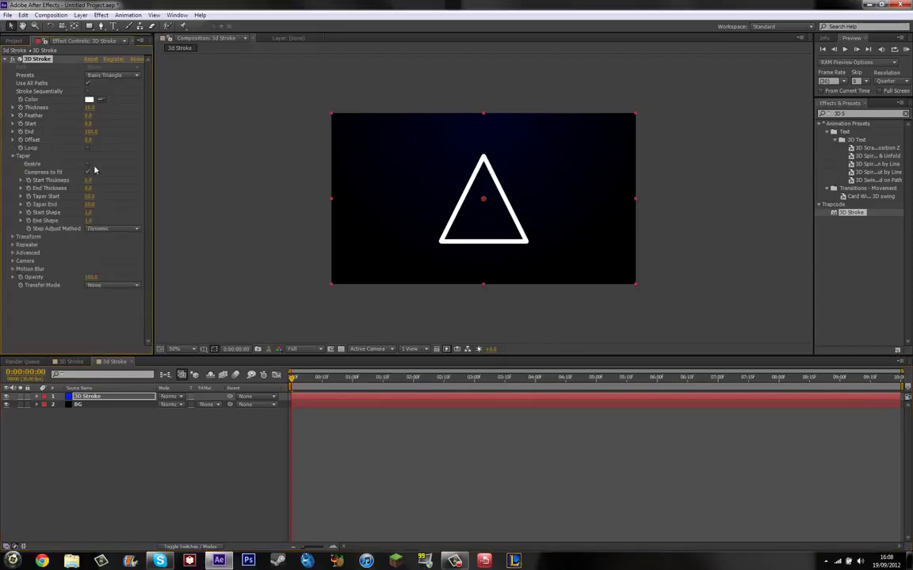
left_click(88, 166)
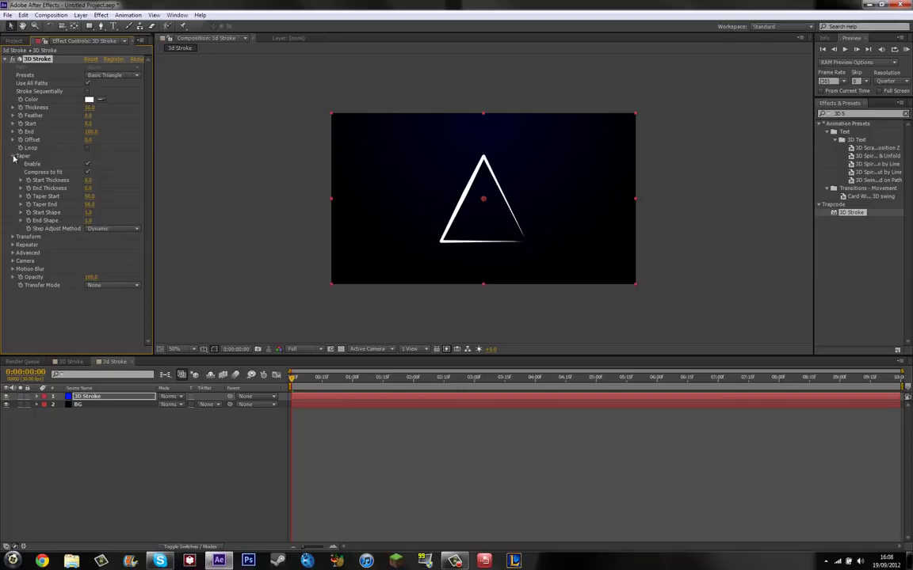
left_click(88, 164)
left_click(88, 164)
left_click(86, 165)
left_click(86, 164)
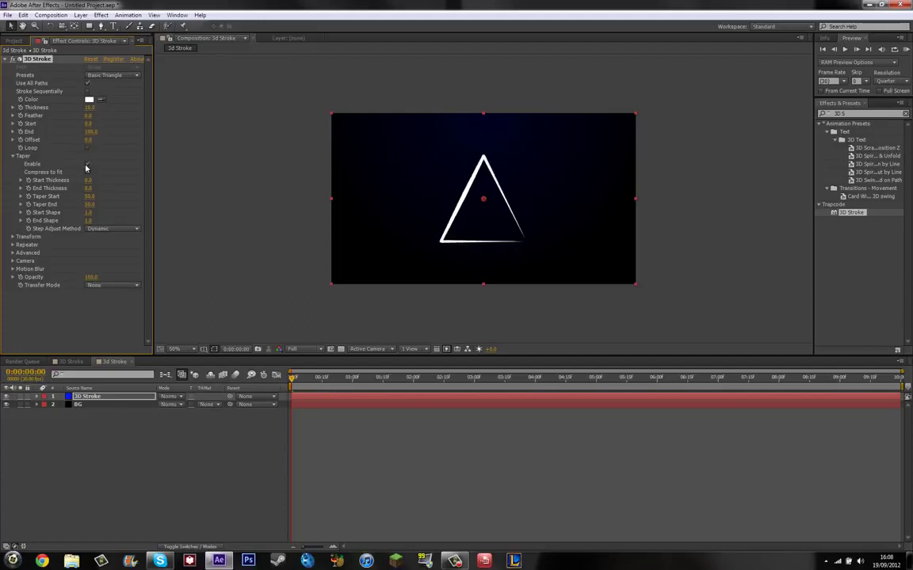
left_click(13, 156)
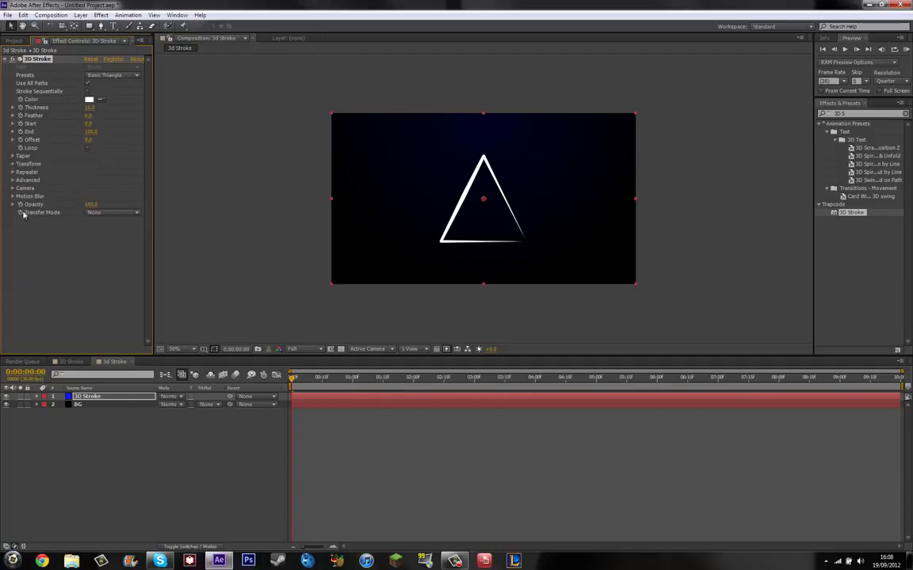
Set the 3D Stroke effect's Motion Blur to On
left_click(13, 196)
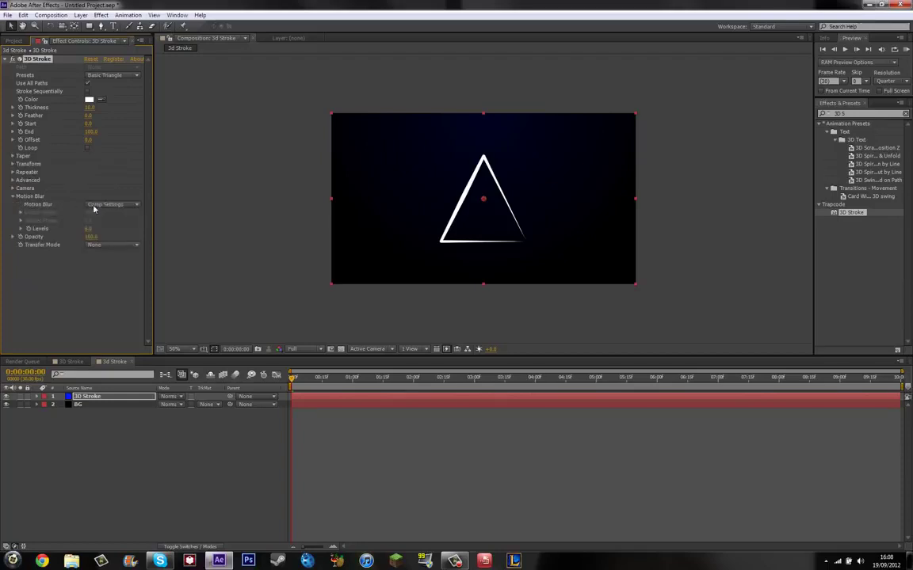
left_click(93, 206)
left_click(101, 216)
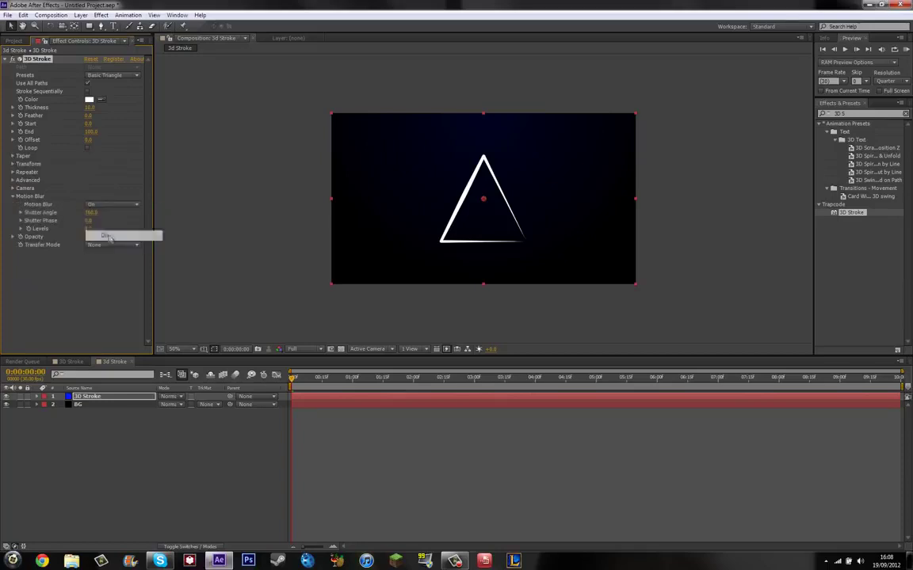
left_click(12, 197)
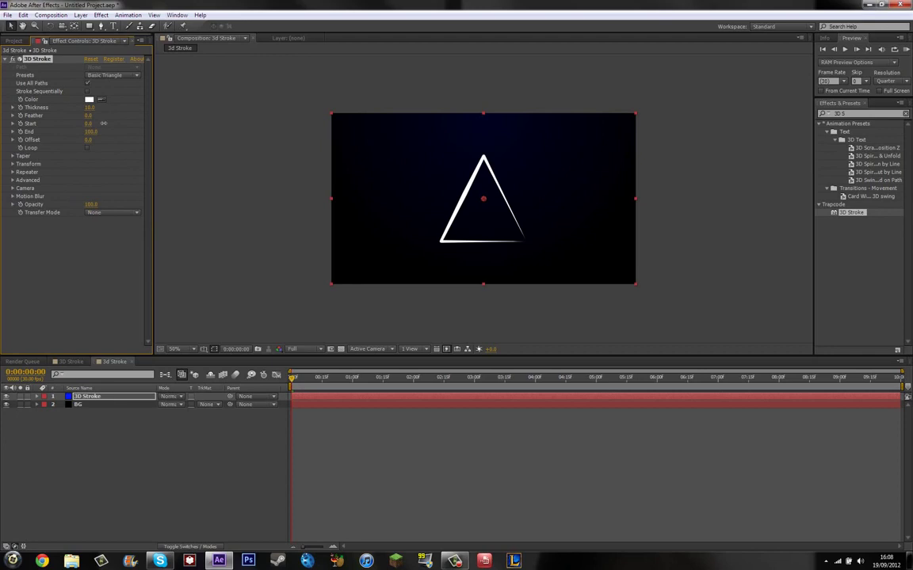
Keyframe Start at about 0:00:01:27 so the triangle draws itself on
mouse_move(103, 123)
left_mouse_down()
mouse_move(133, 123)
mouse_move(85, 123)
mouse_move(253, 123)
mouse_move(148, 116)
mouse_move(202, 126)
left_mouse_up()
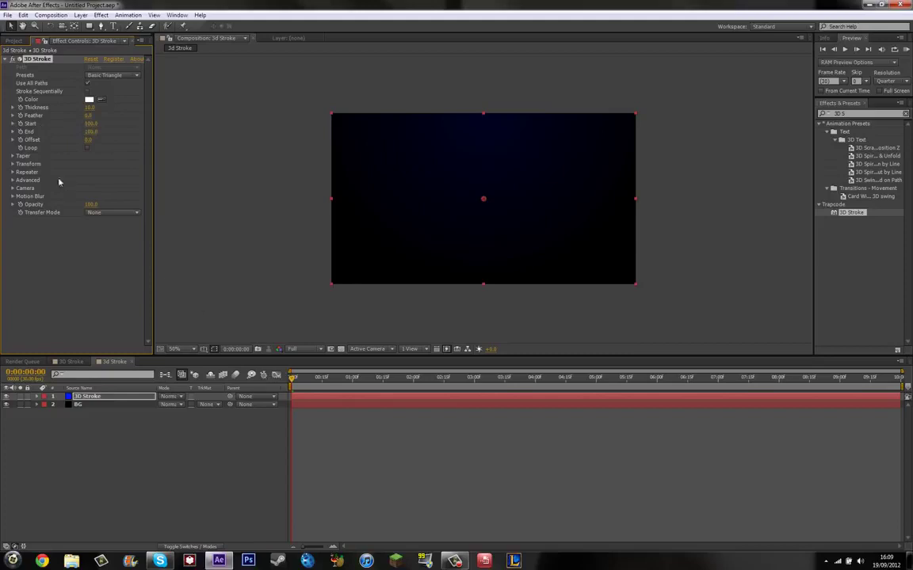
right_click(49, 277)
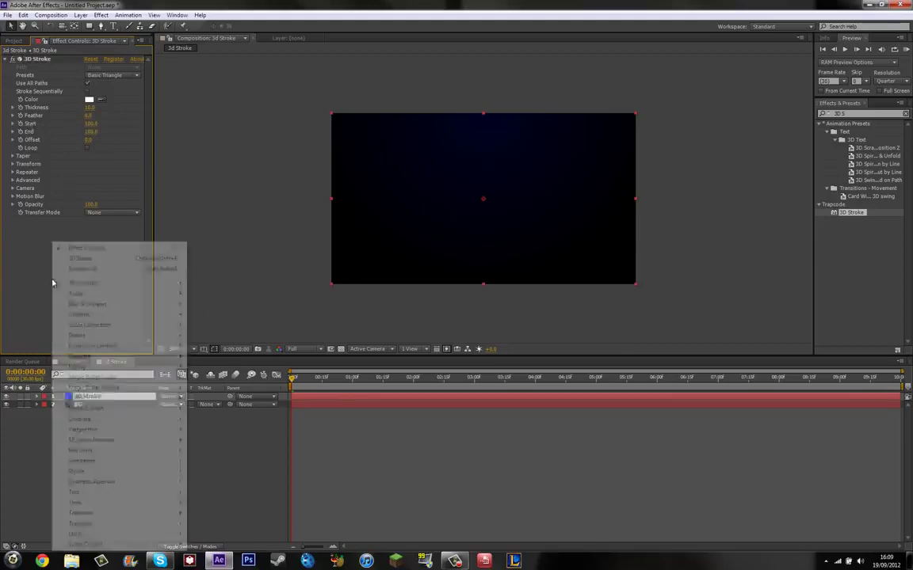
key("Escape")
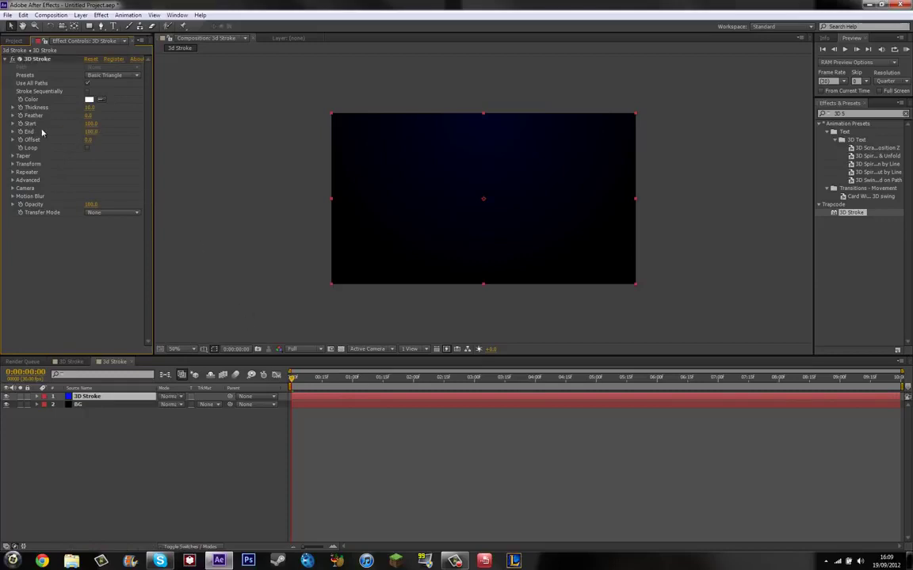
left_click(22, 126)
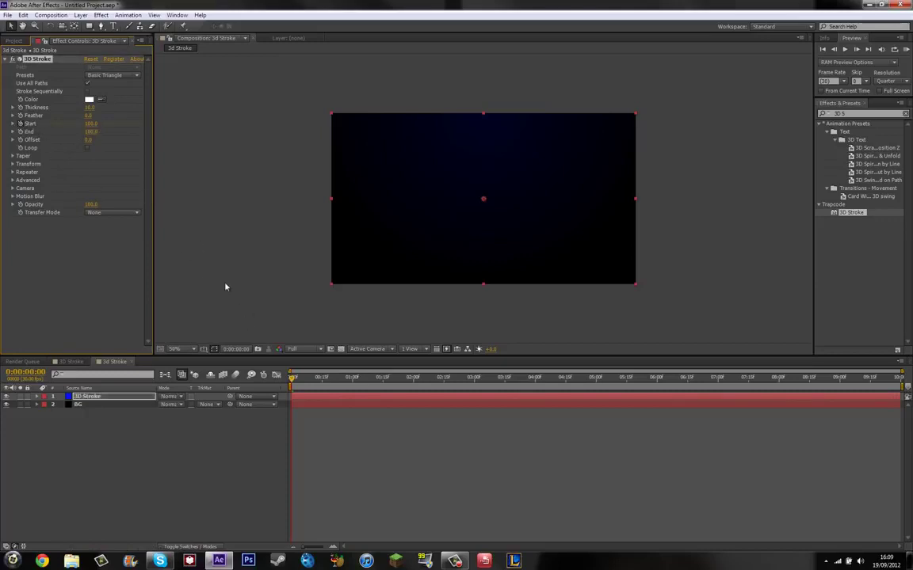
left_click(385, 379)
left_click_drag(385, 380, 414, 386)
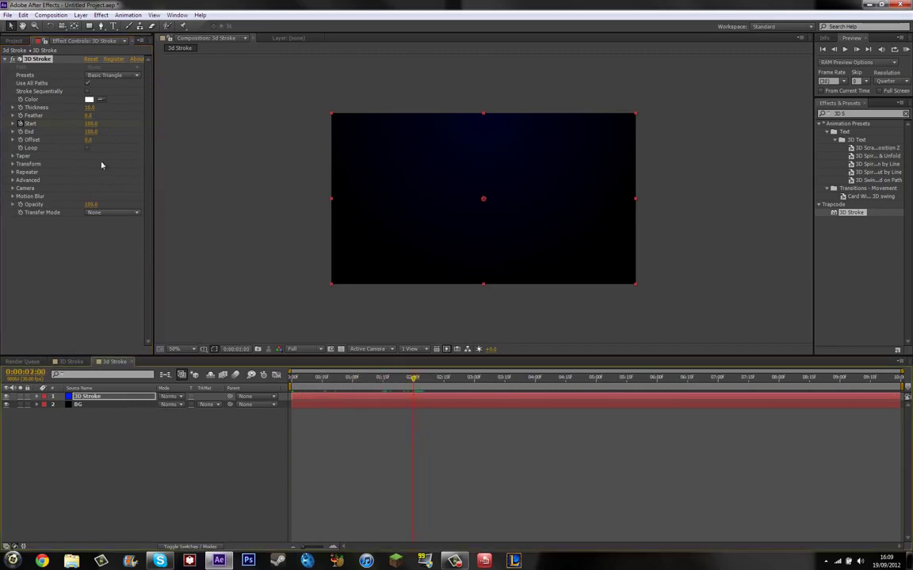
mouse_move(92, 127)
left_mouse_down()
mouse_move(69, 106)
mouse_move(41, 116)
mouse_move(25, 102)
mouse_move(4, 103)
left_mouse_up()
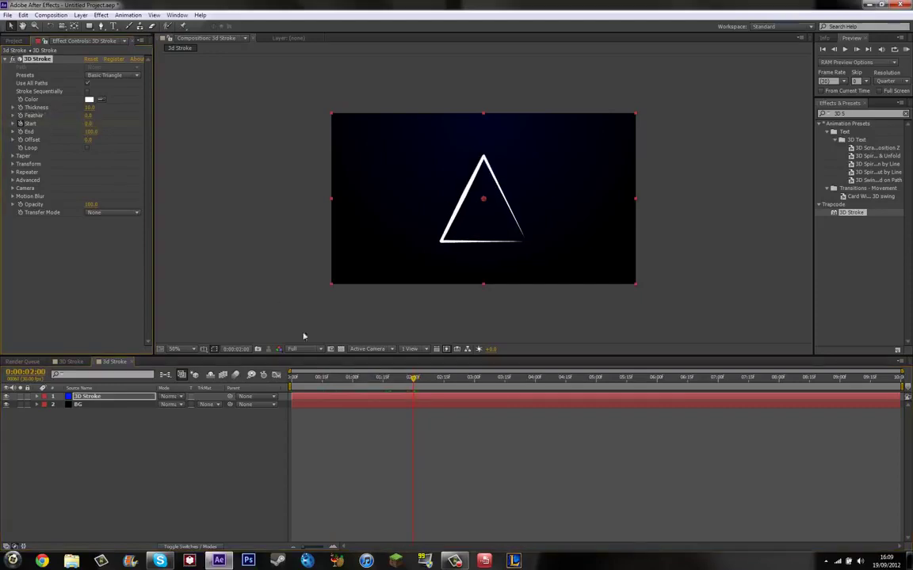
Keyframe End near 0:00:03:01 so the stroke vanishes, then shift that keyframe later
left_click(396, 379)
left_click_drag(395, 380, 392, 381)
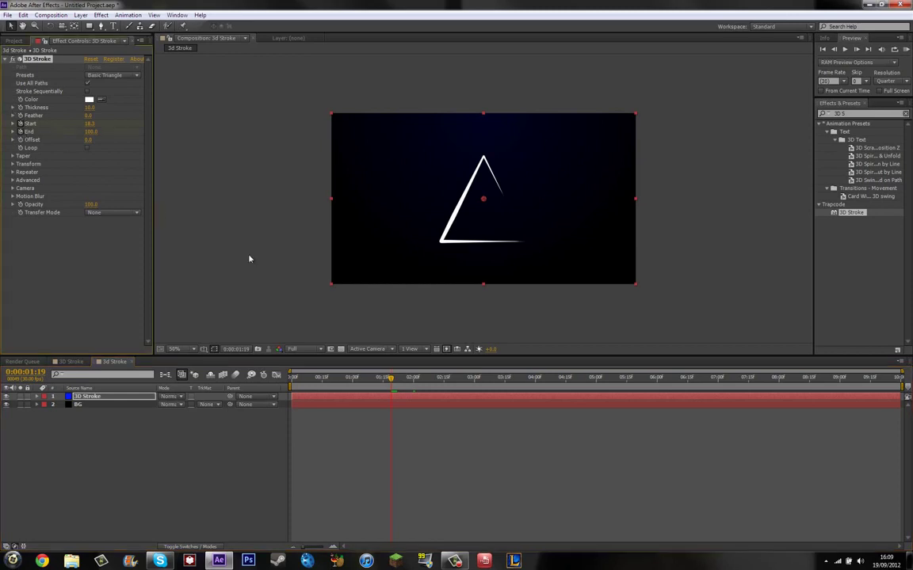
left_click(476, 380)
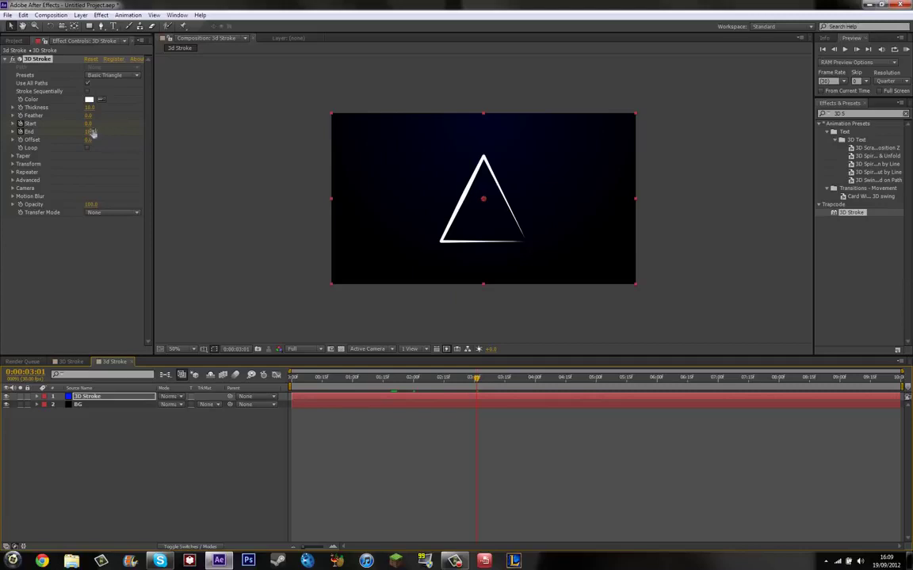
left_click_drag(80, 127, 14, 118)
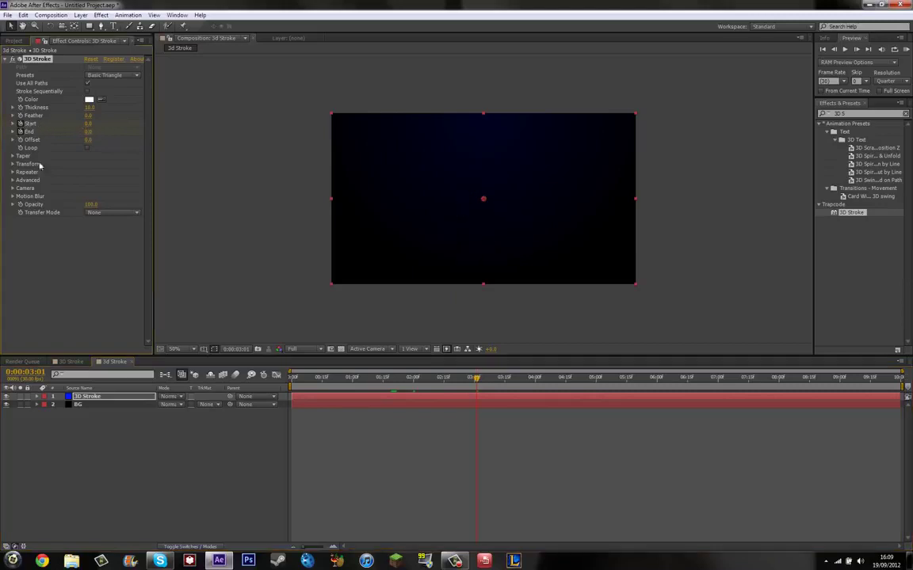
key("u")
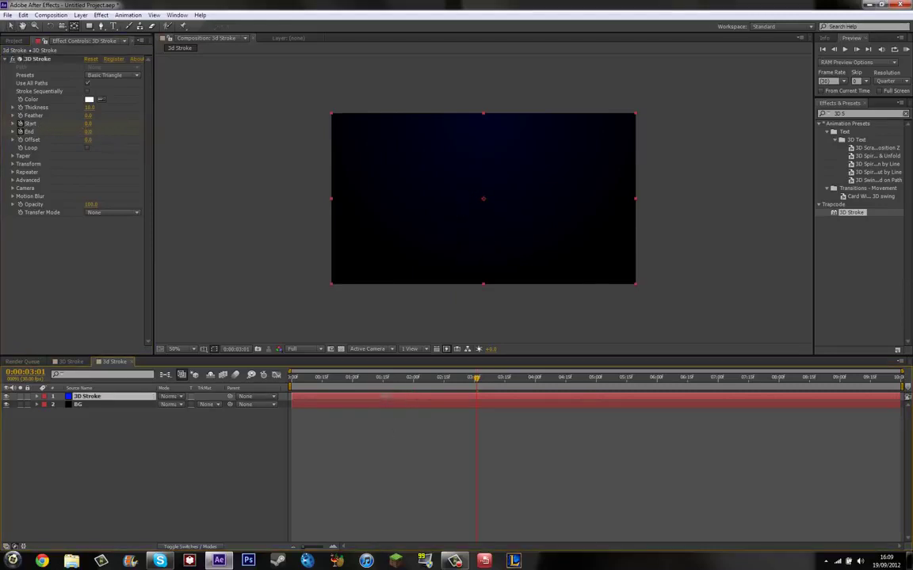
left_click_drag(476, 423, 506, 427)
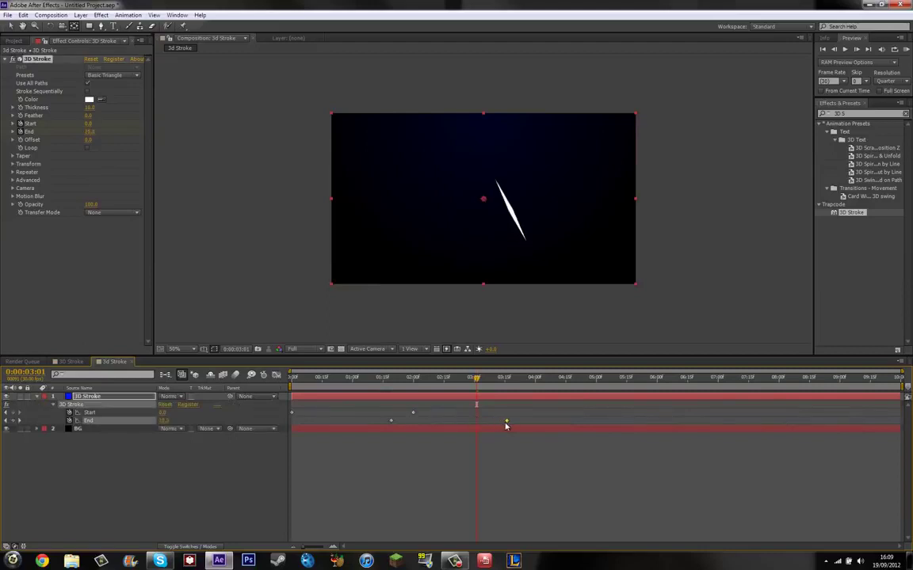
left_click(377, 469)
left_click(418, 378)
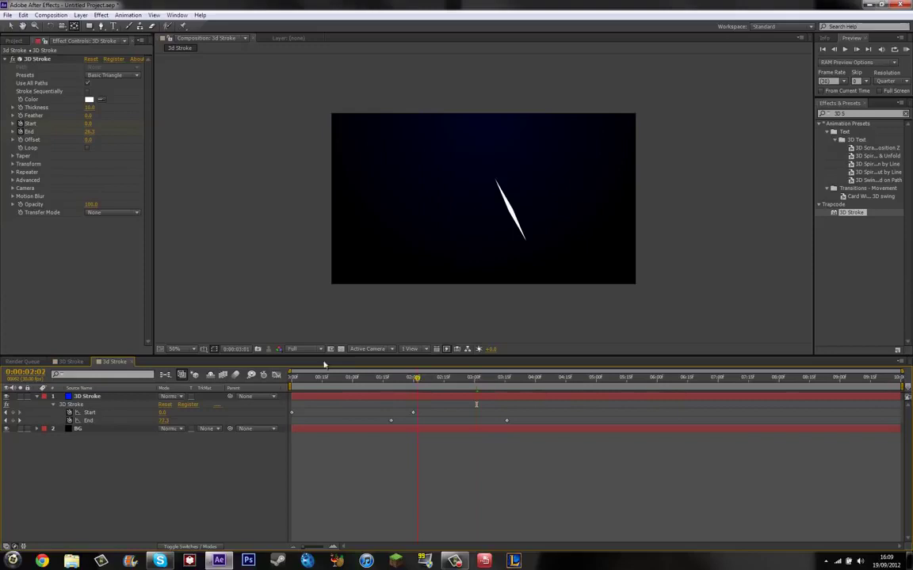
key("Home")
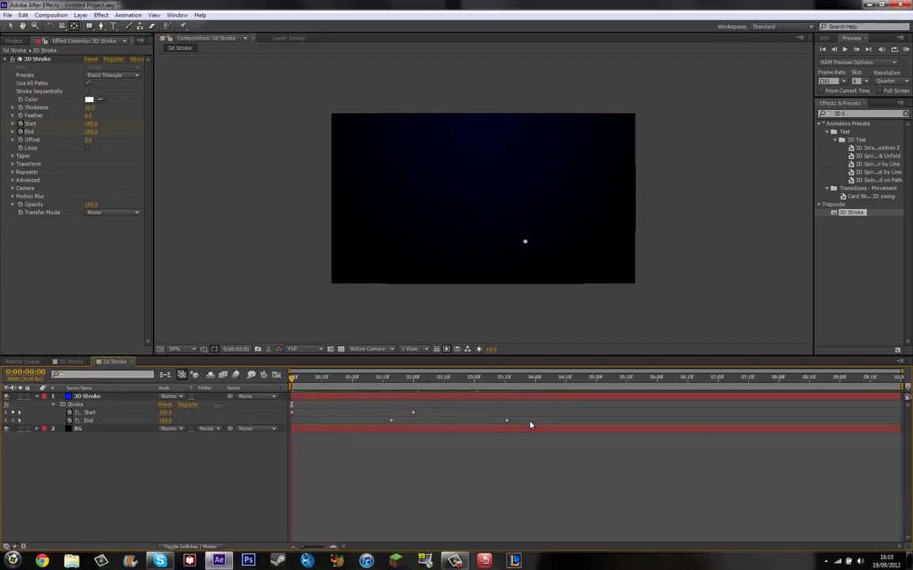
left_click_drag(529, 421, 292, 408)
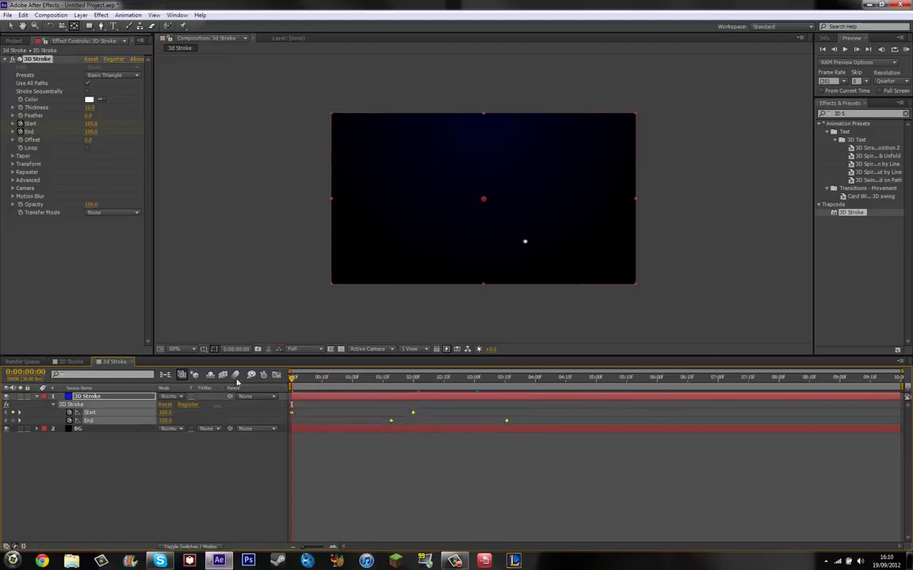
left_click(70, 362)
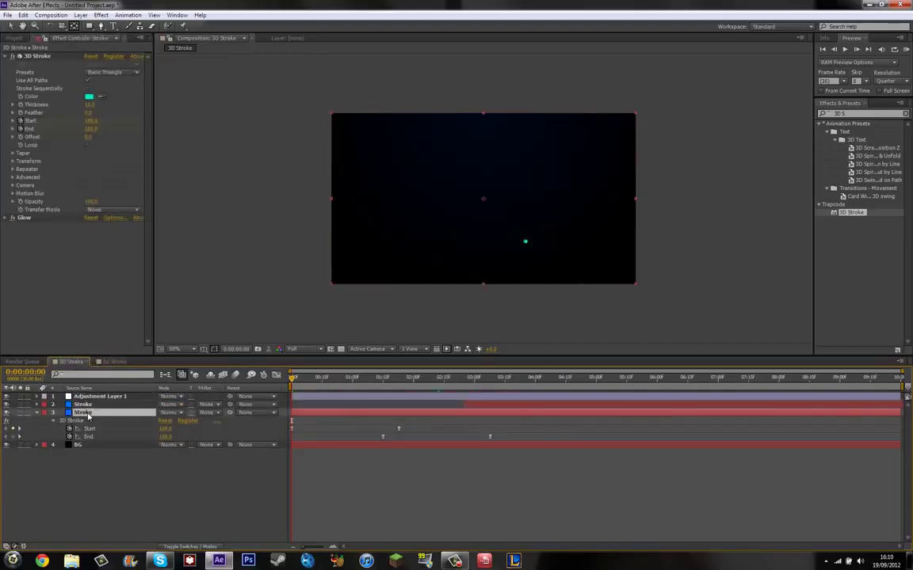
left_click_drag(368, 378, 334, 379)
left_click(113, 362)
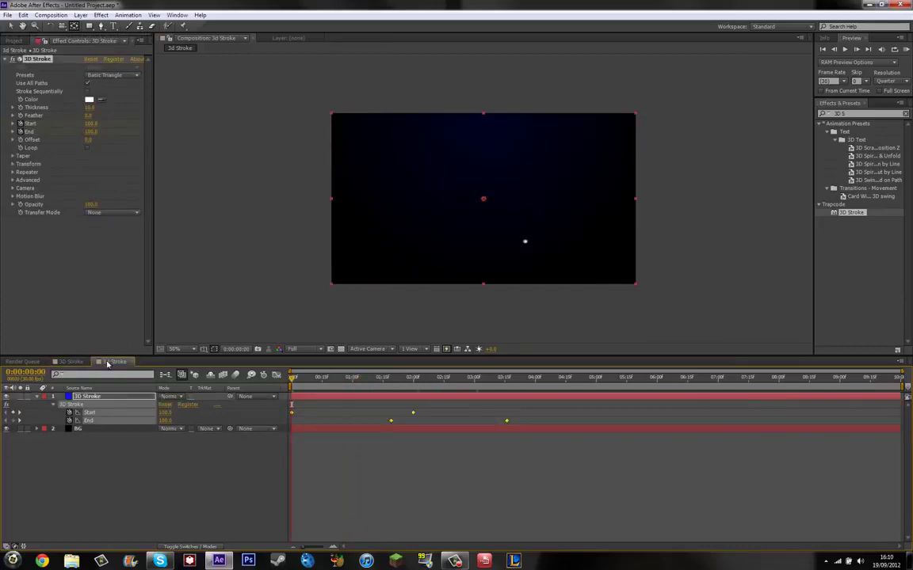
Try a dark red stroke colour, cancel it, and move to a frame showing the stroke
left_click(89, 99)
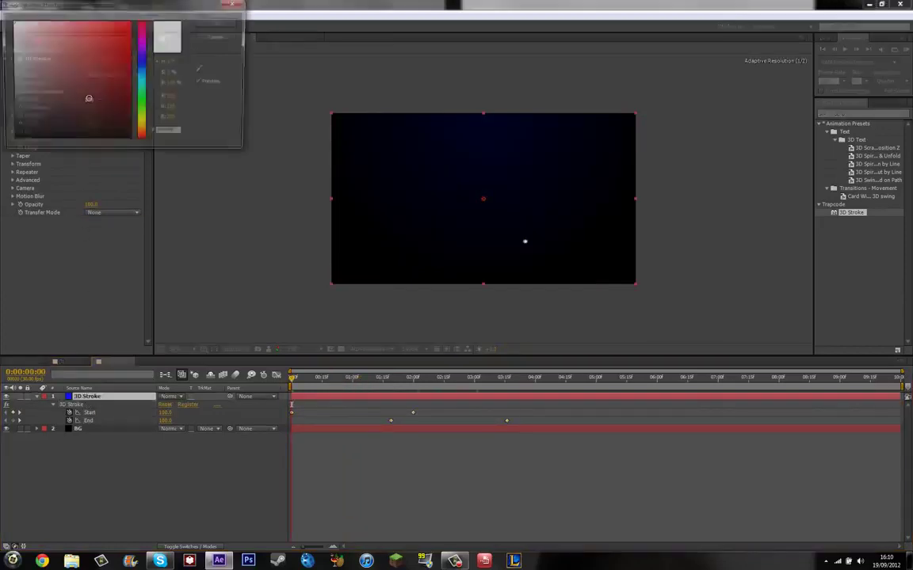
mouse_move(90, 97)
left_mouse_down()
mouse_move(182, 119)
mouse_move(279, 122)
mouse_move(140, 108)
mouse_move(130, 118)
mouse_move(143, 115)
left_mouse_up()
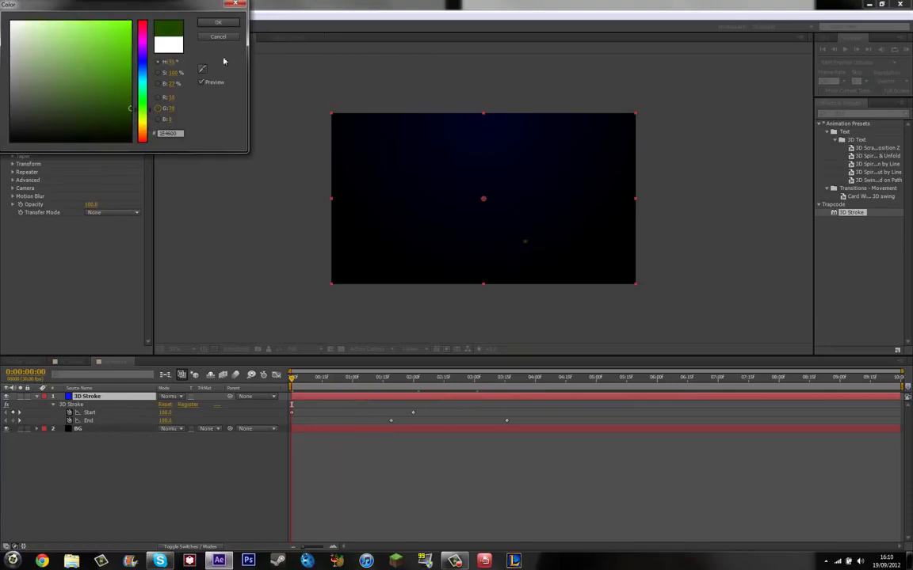
key("Escape")
left_click(366, 378)
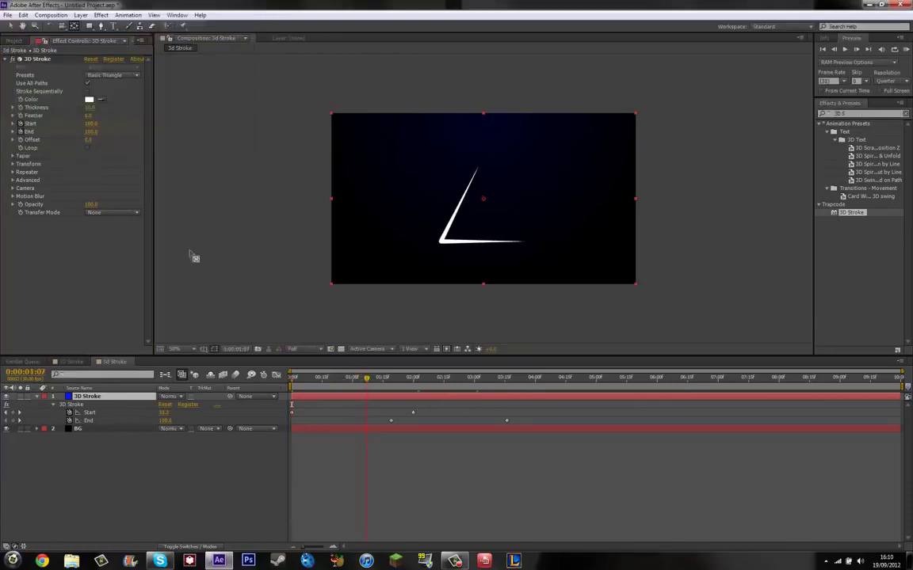
Set the 3D Stroke Color to a bright cyan instead of white
left_click(89, 100)
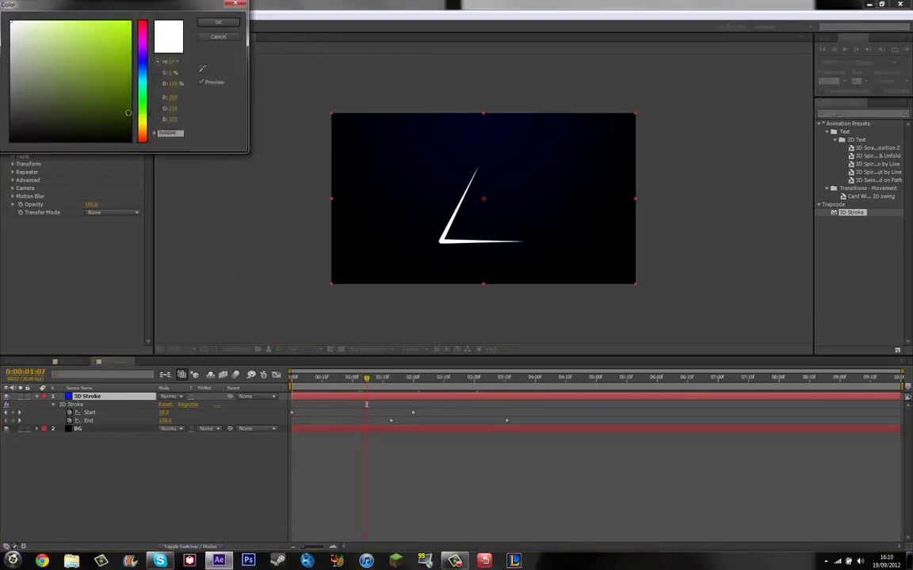
left_click(132, 112)
mouse_move(131, 112)
left_mouse_down()
mouse_move(136, 52)
mouse_move(160, 38)
left_mouse_up()
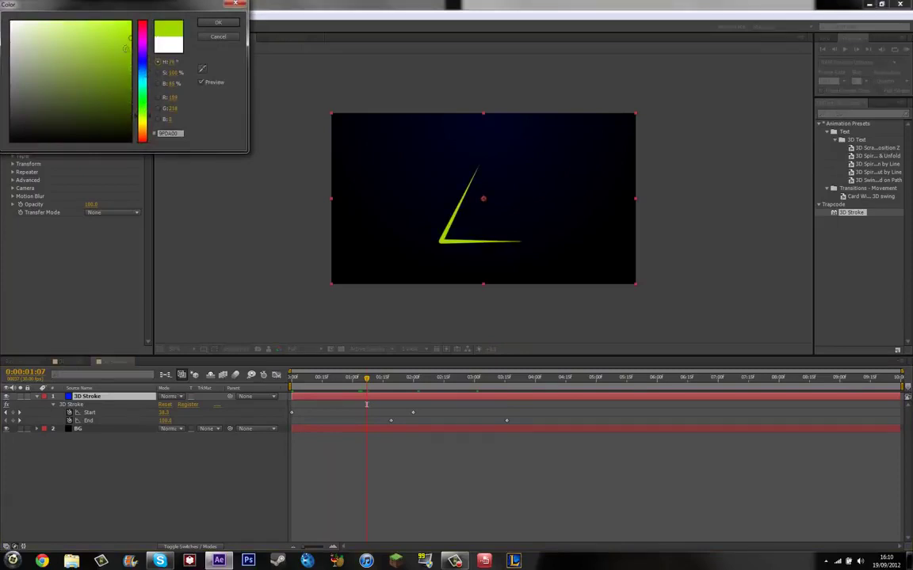
left_click_drag(142, 104, 143, 85)
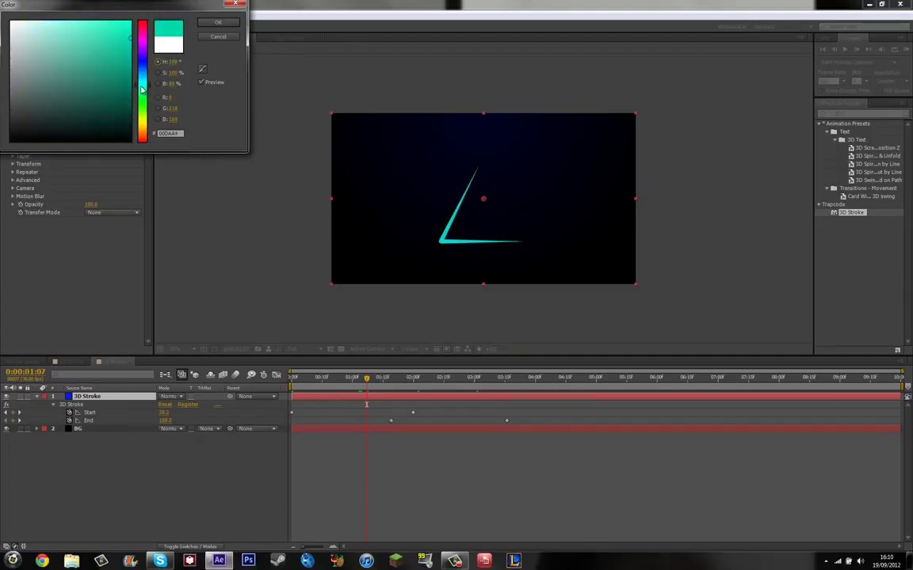
left_click_drag(142, 92, 150, 80)
left_click(203, 23)
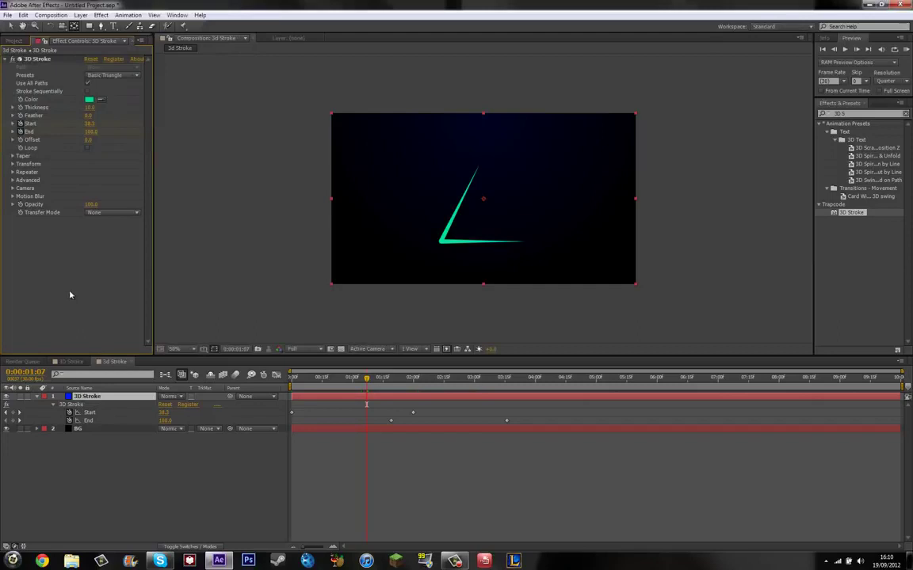
Add a Stylize > Glow effect to the 3D Stroke layer and raise Glow Radius to about 116
right_click(82, 234)
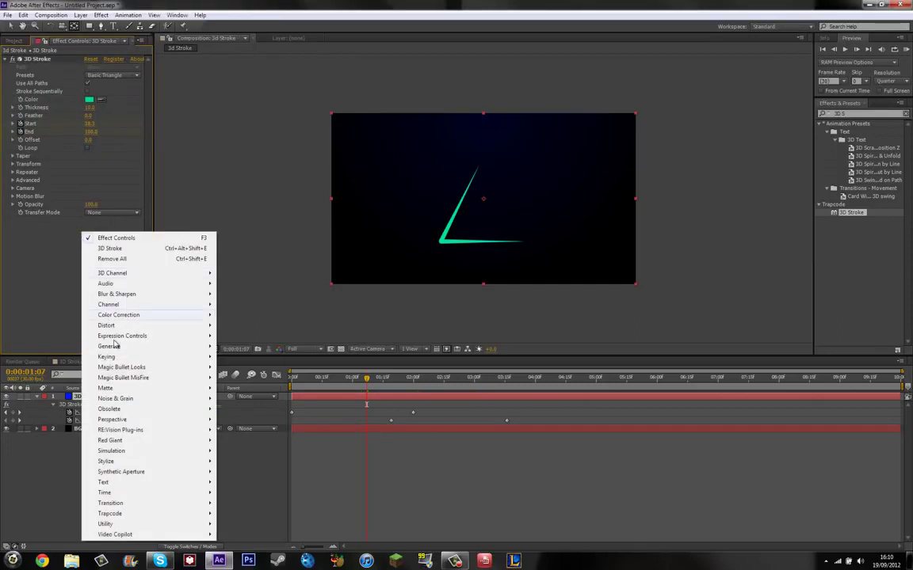
mouse_move(123, 464)
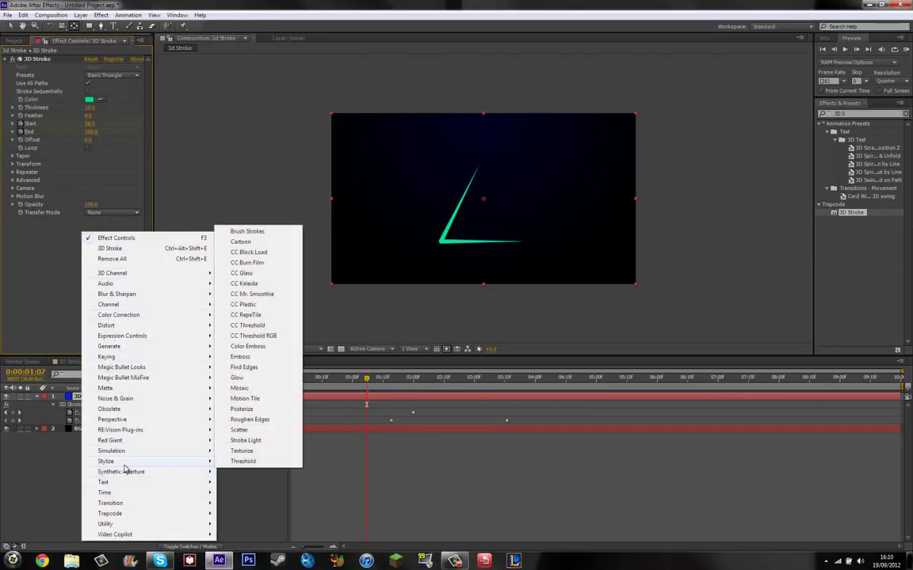
left_click(245, 378)
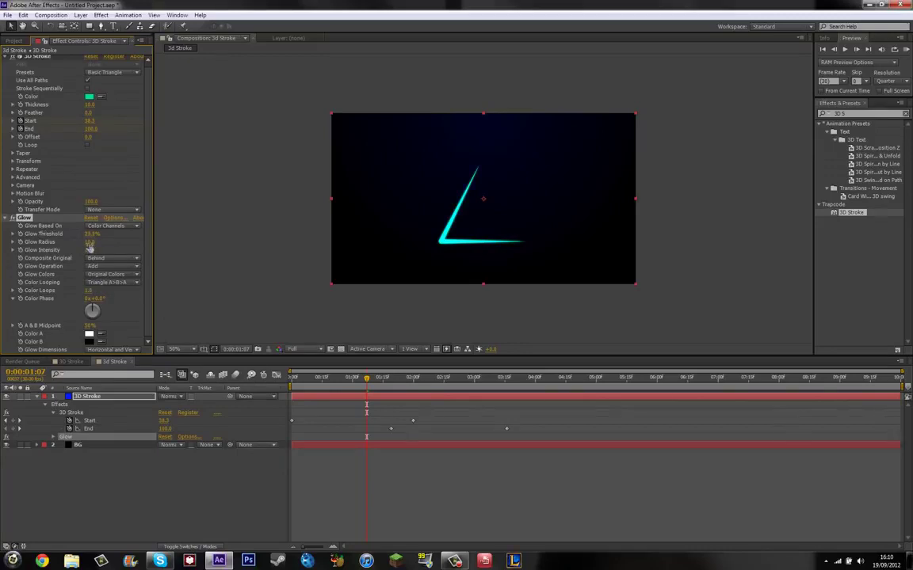
left_click_drag(109, 240, 132, 239)
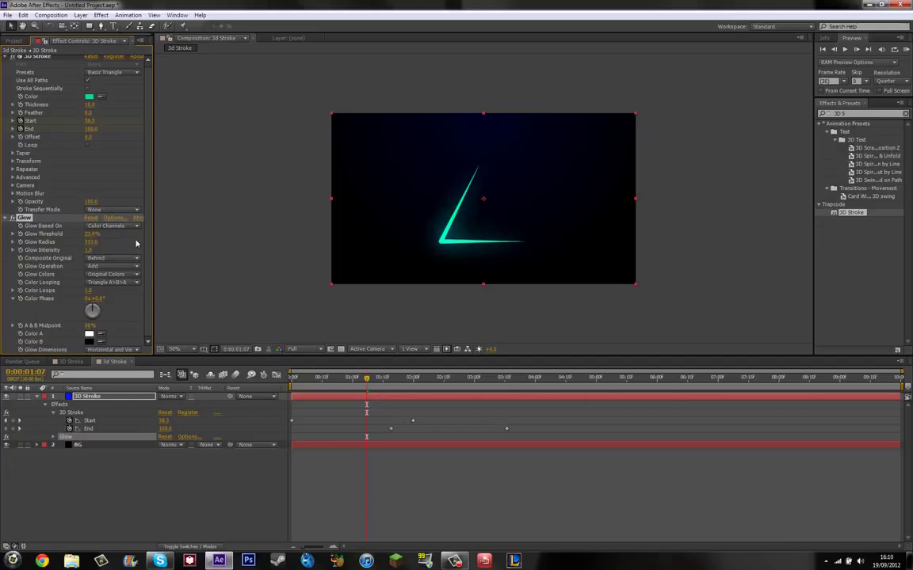
Deselect the layer and preview the glowing cyan stroke animation
left_click(119, 515)
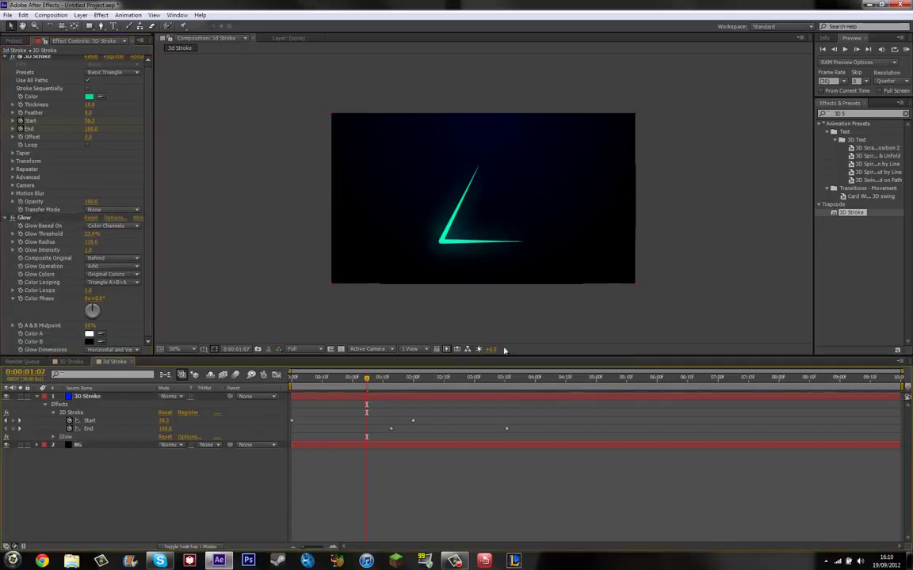
key("space")
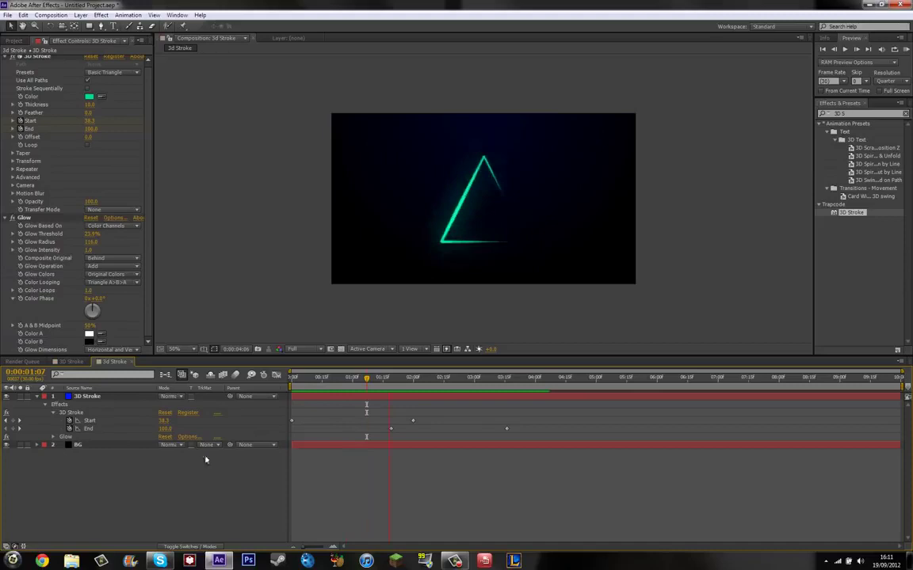
left_click(267, 349)
Fit the composition to a taller viewer, collapse the Glow settings, and select the 3D Stroke layer
left_click(175, 348)
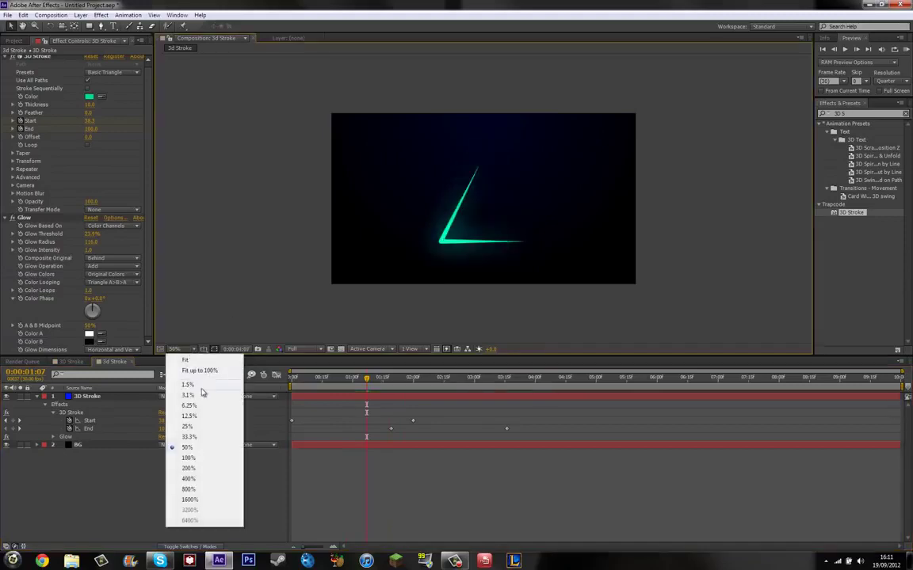
left_click(190, 364)
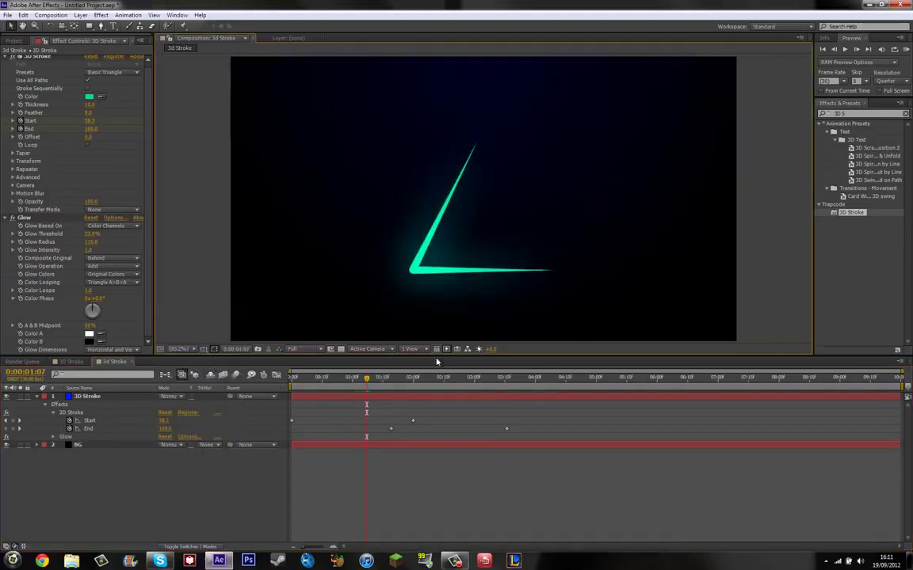
left_click_drag(437, 354, 437, 399)
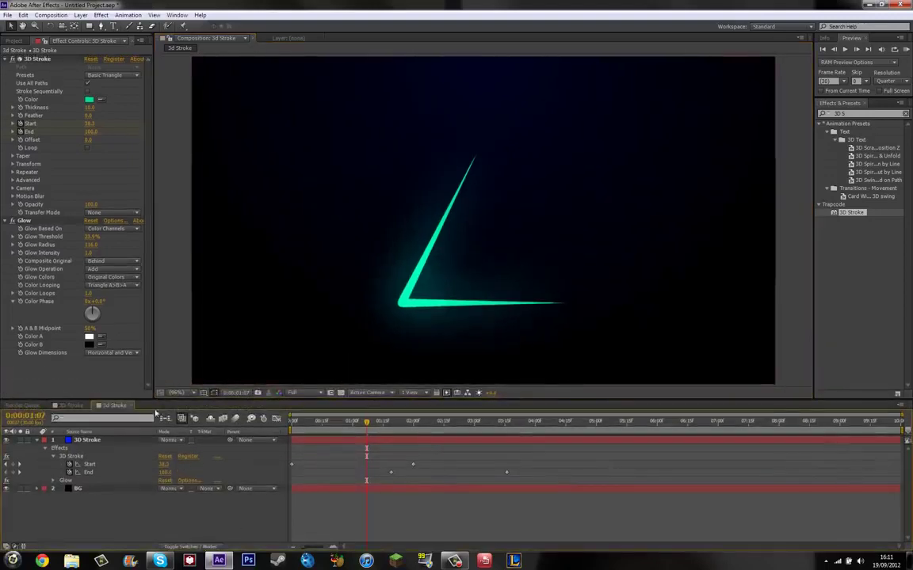
left_click(11, 221)
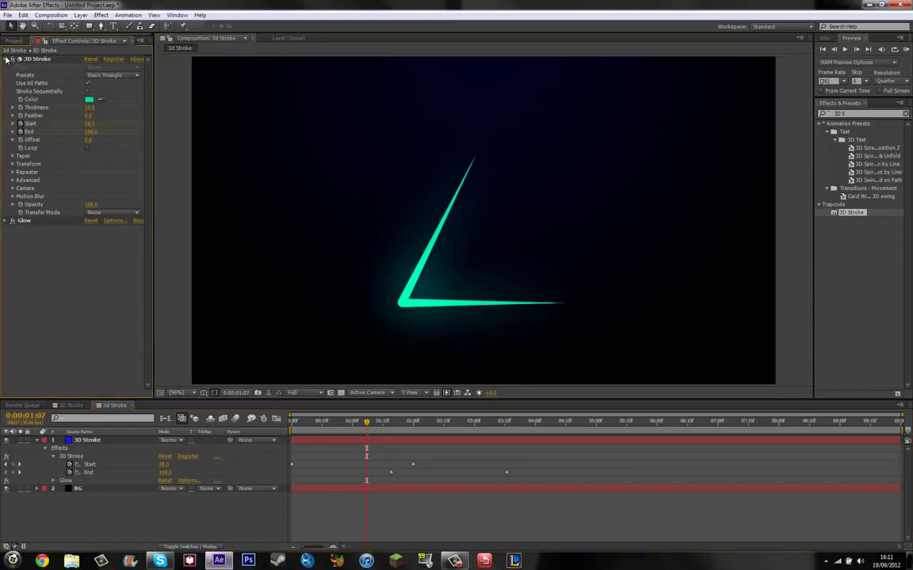
left_click(90, 440)
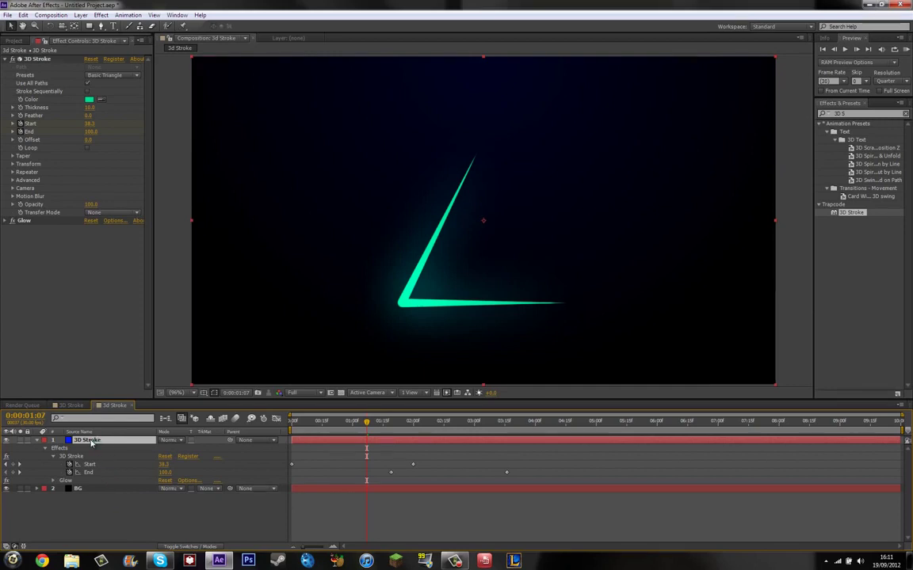
Duplicate the 3D Stroke layer, set the copy's preset to None with Use All Paths off
key("ctrl+d")
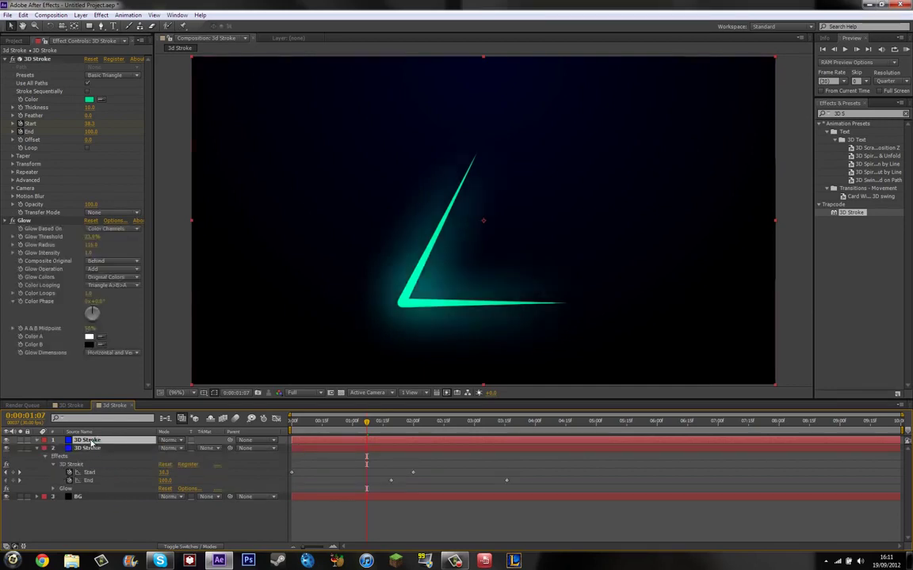
left_click(124, 76)
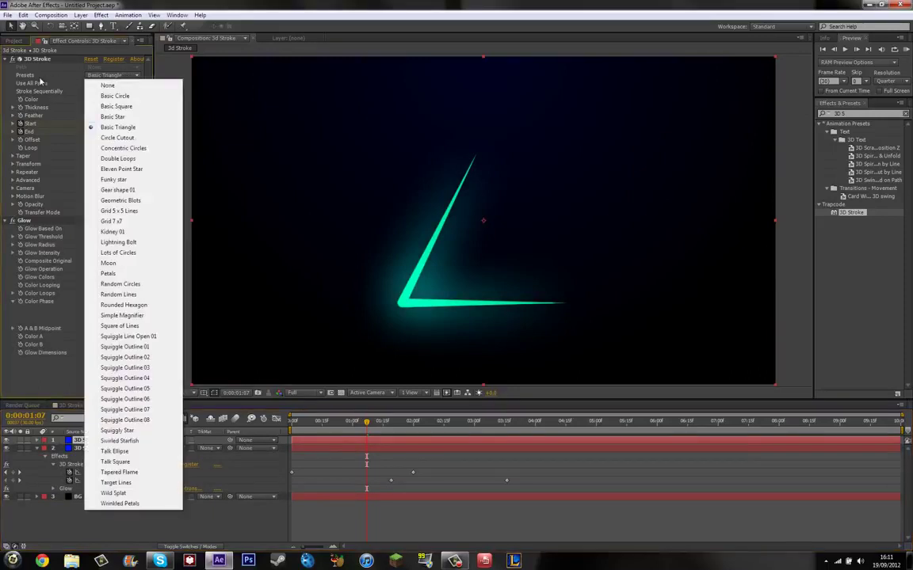
left_click(112, 85)
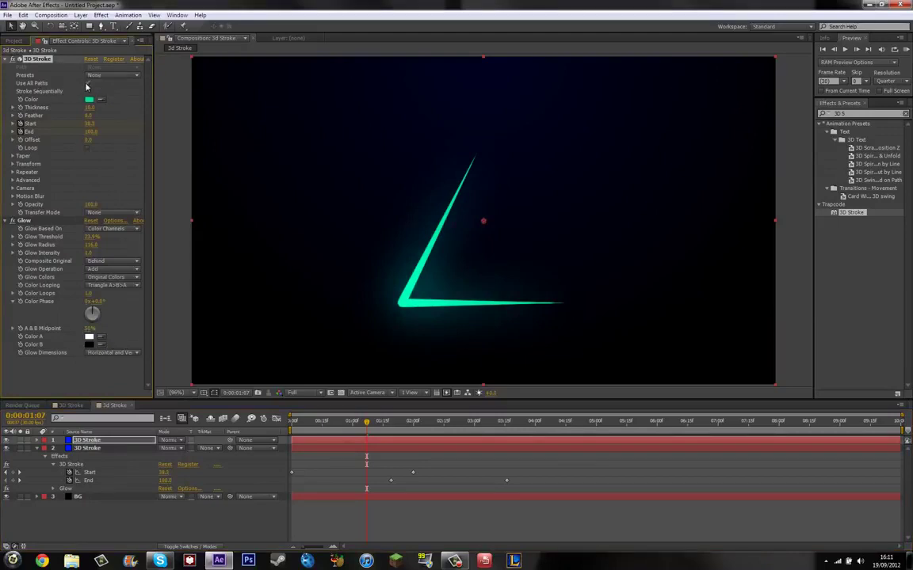
left_click(87, 84)
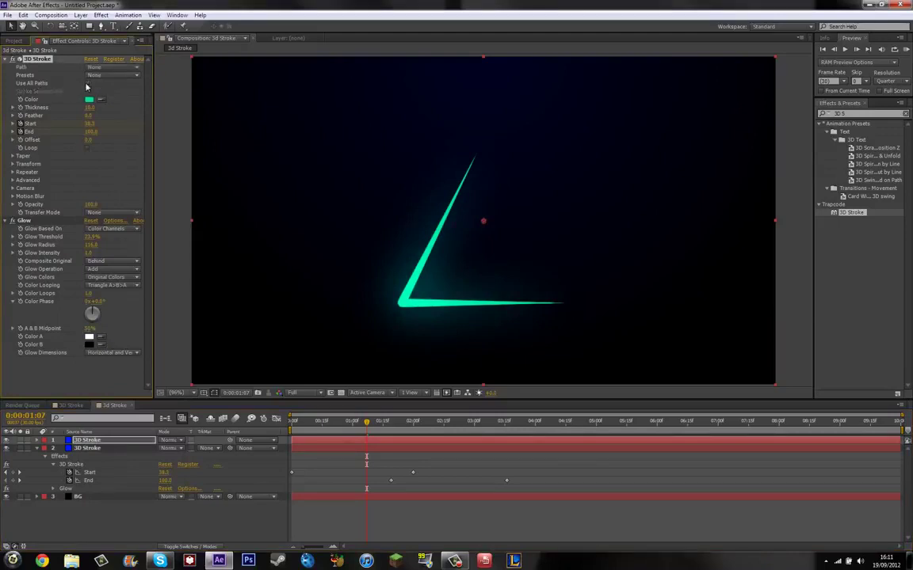
left_click(91, 450)
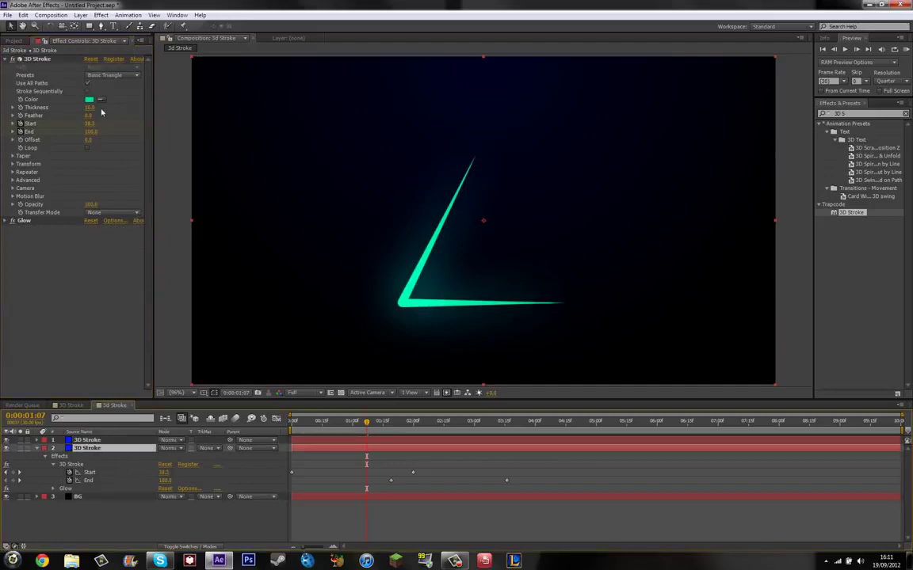
Delete the extra 3D Stroke layer, collapse the remaining one, and duplicate the triangle layer again
left_click(87, 440)
key("Delete")
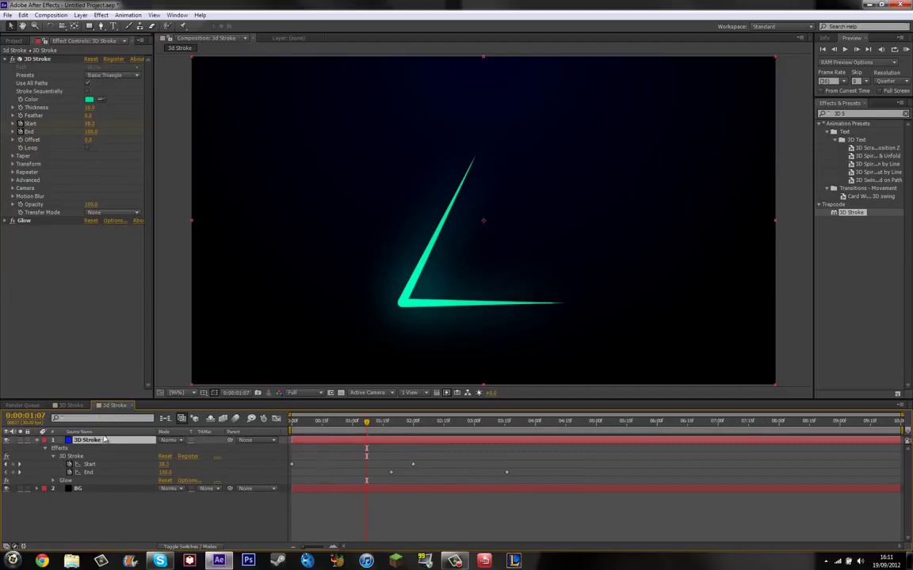
left_click(36, 440)
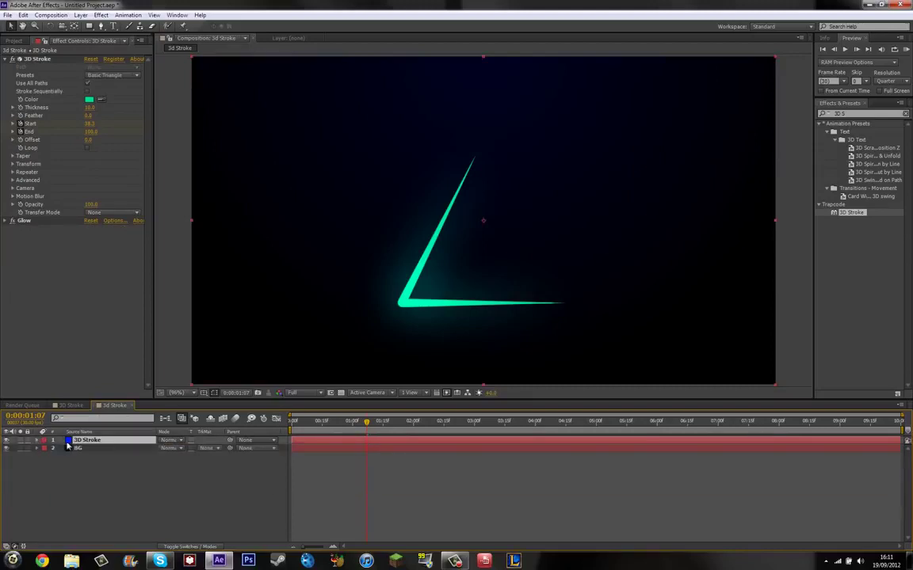
key("ctrl+d")
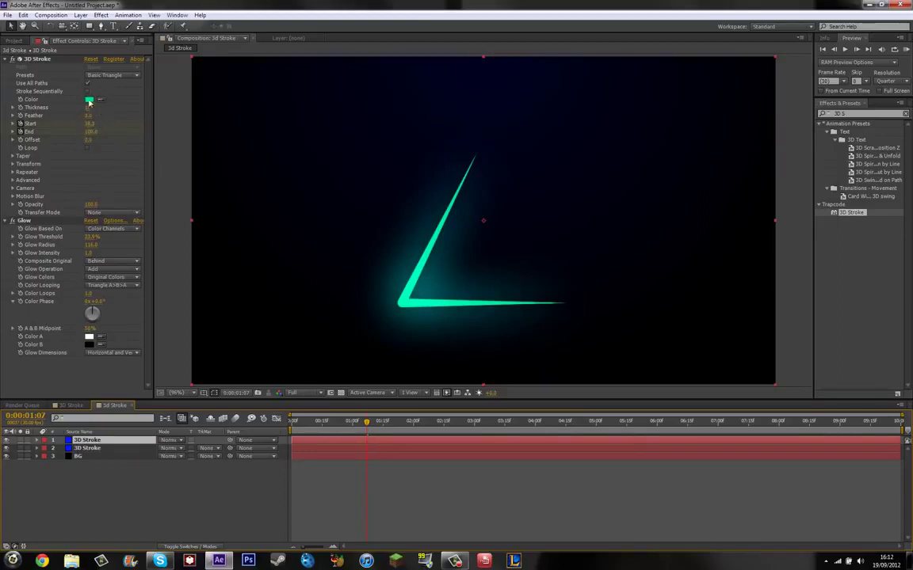
Set the top 3D Stroke's Presets to None and turn off Use All Paths
left_click(102, 77)
left_click(104, 86)
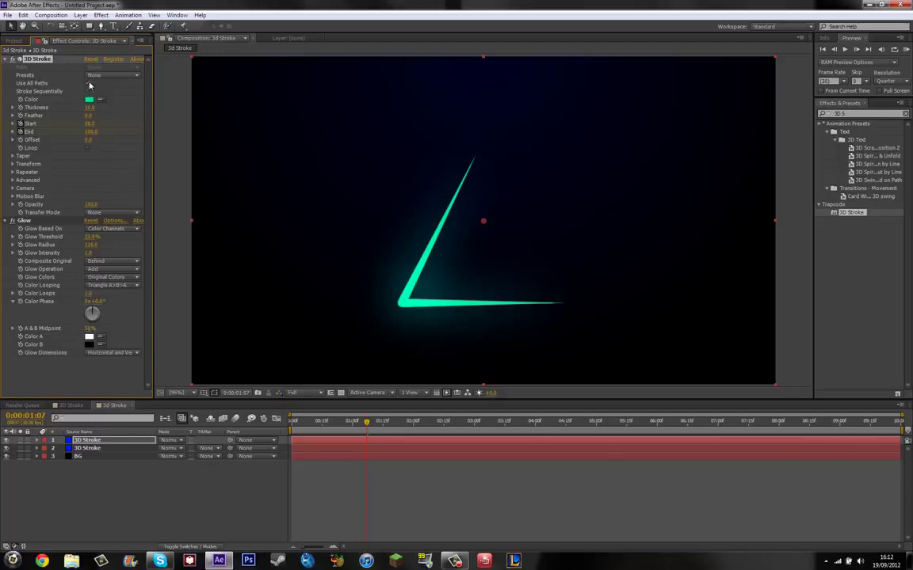
left_click(88, 83)
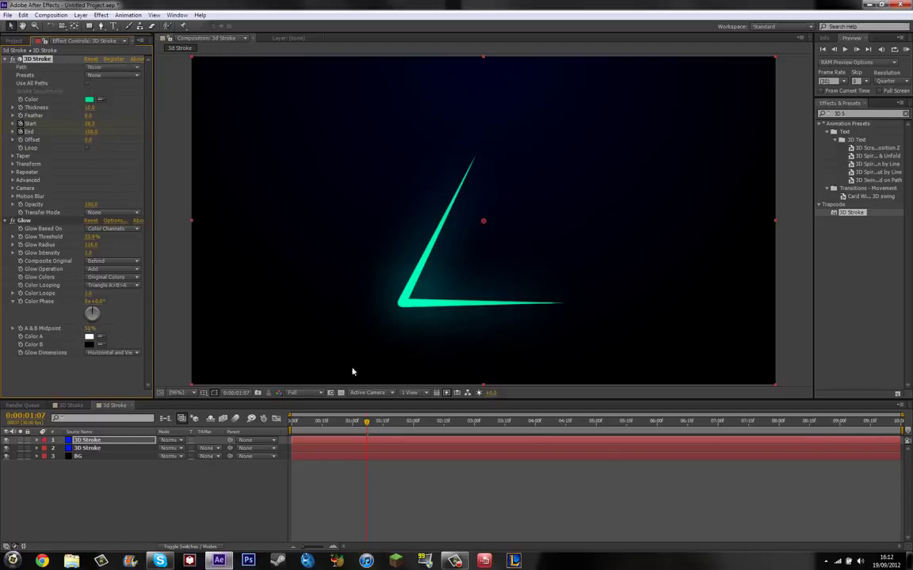
Shift the top stroke layer to start later on the timeline and check it at 2:05
left_click_drag(357, 444, 441, 450)
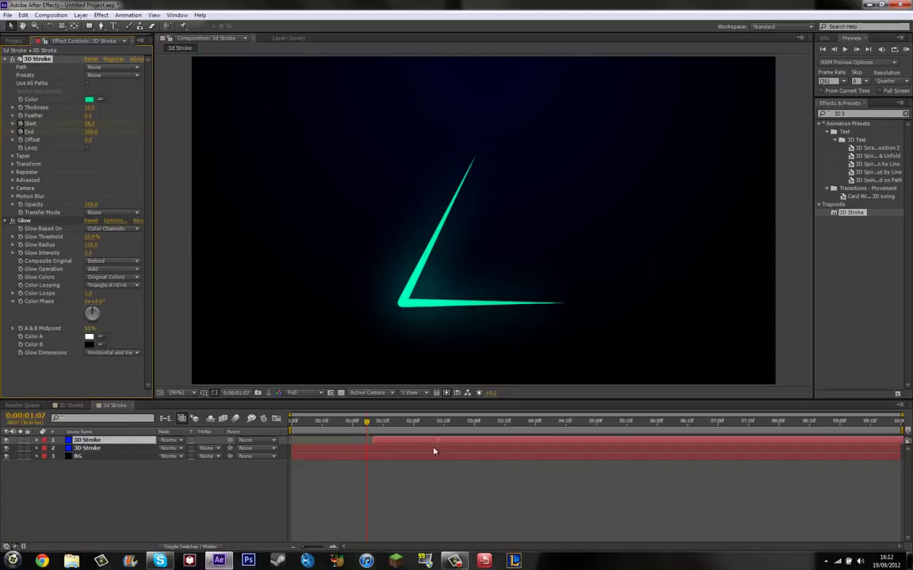
left_click(432, 422)
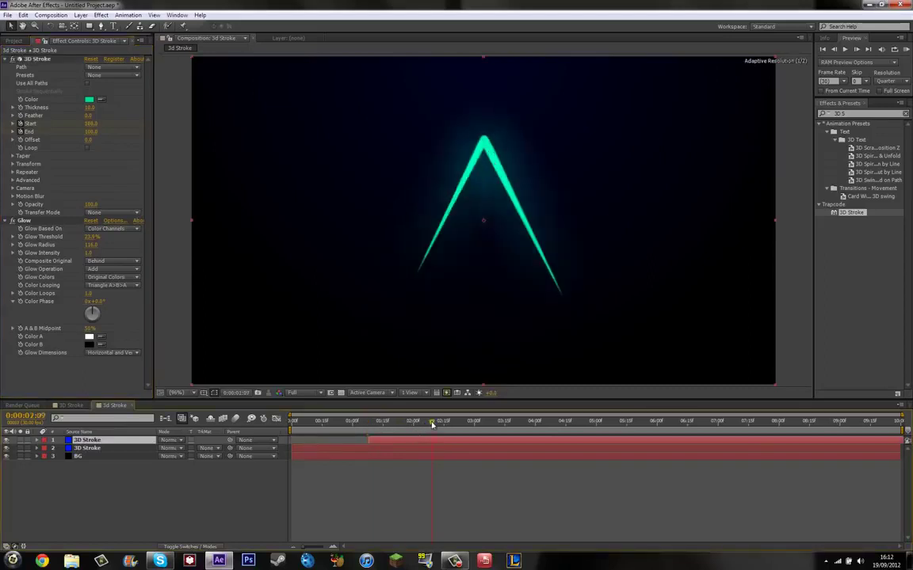
left_click_drag(431, 423, 423, 422)
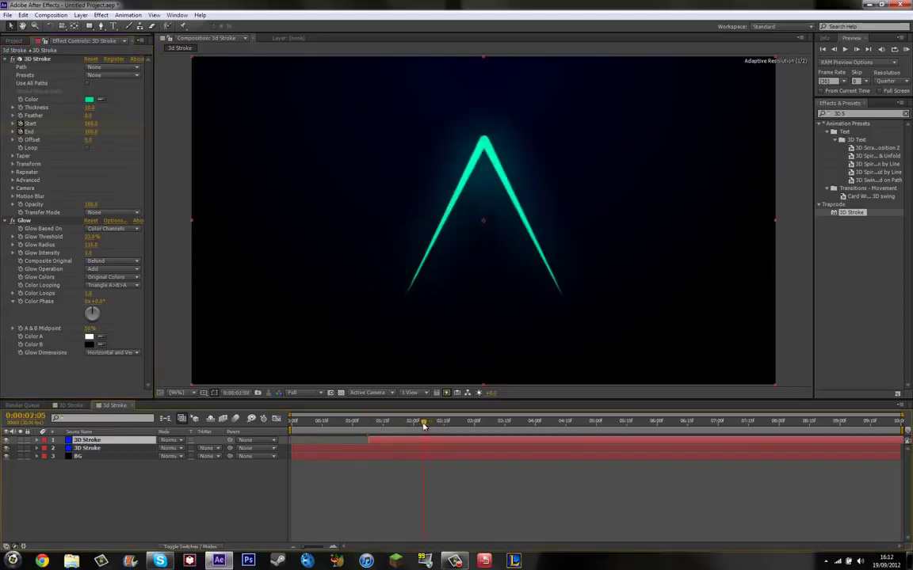
left_click(102, 27)
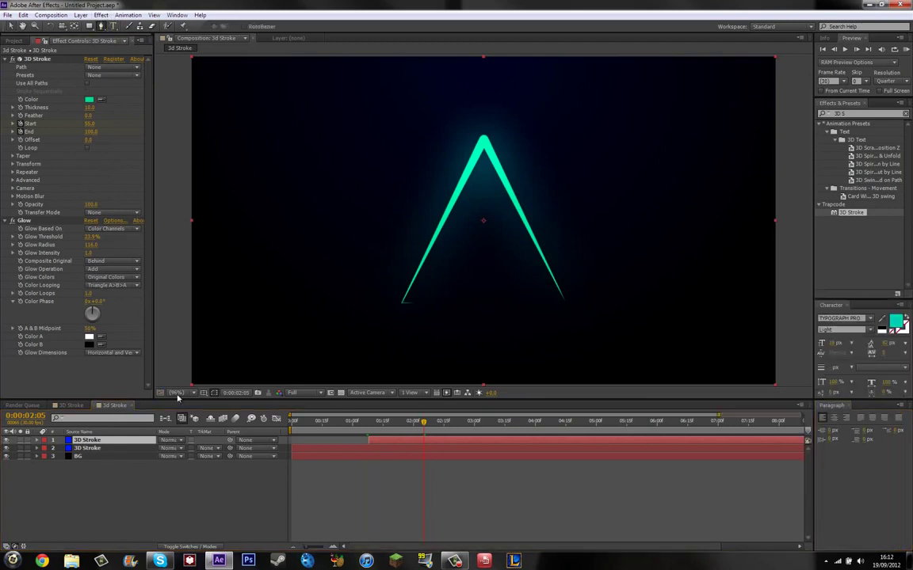
Set the composition viewer magnification to 50%
left_click(177, 394)
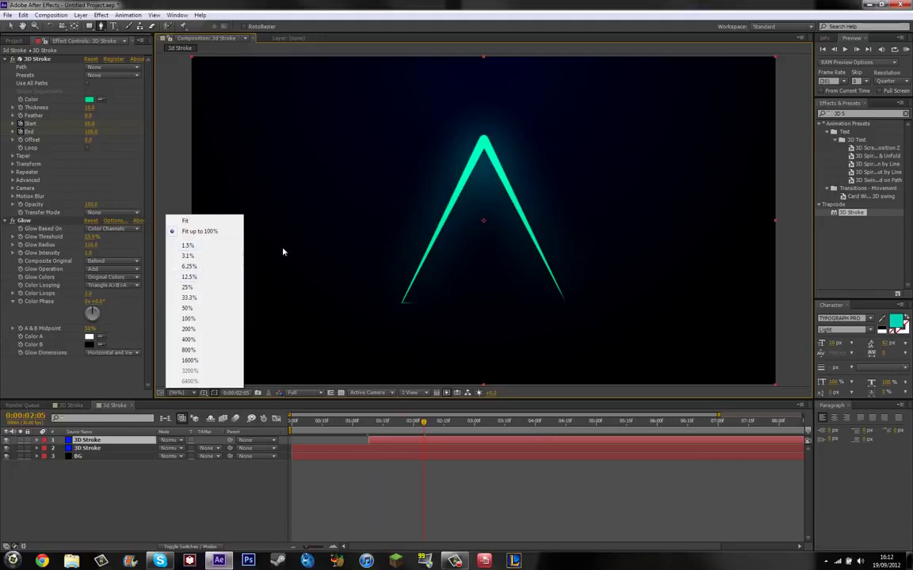
left_click(154, 164)
scroll(186, 169, "down", 8)
scroll(185, 169, "up", 6)
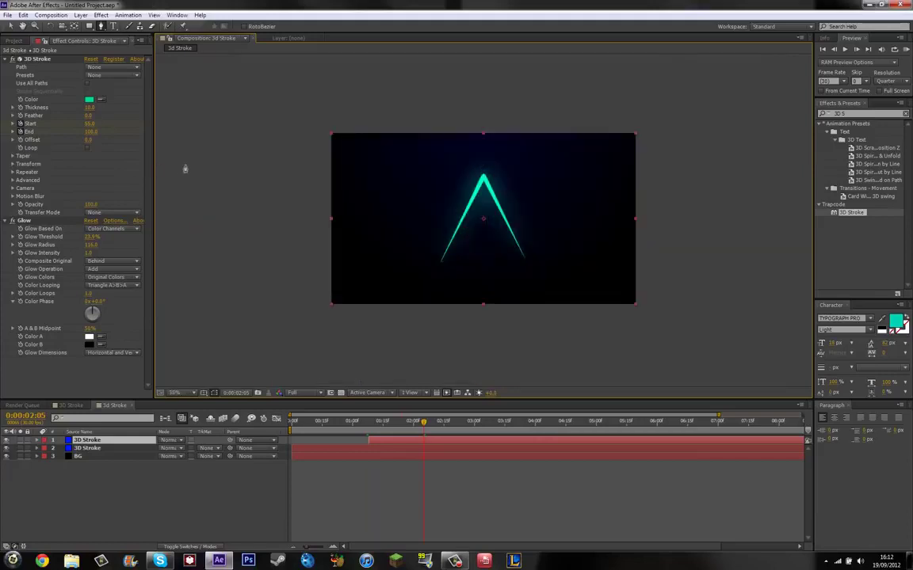
scroll(198, 202, "up", 2)
scroll(203, 212, "down", 2)
Draw a six-point zigzag mask across the comp's lower left with the Pen tool
left_click(386, 322)
left_click(400, 281)
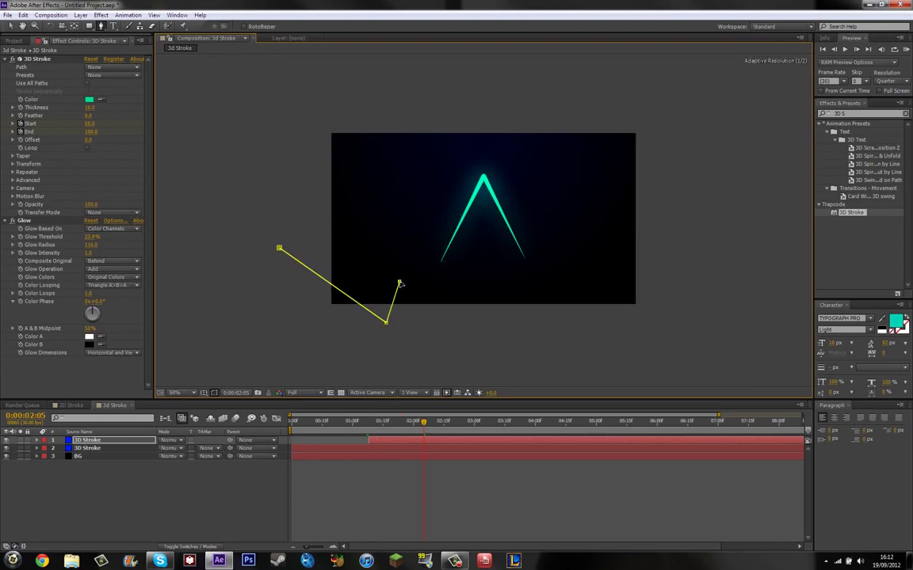
left_click(370, 237)
left_click(351, 277)
left_click(436, 304)
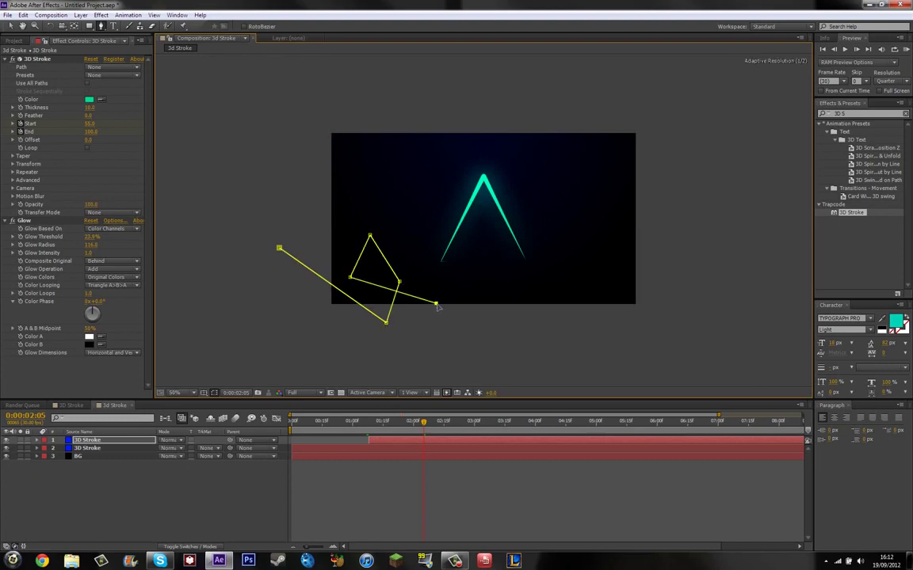
left_click(469, 333)
Set the top layer's 3D Stroke Path to Mask 1
mouse_move(414, 428)
left_mouse_down()
mouse_move(456, 421)
mouse_move(376, 424)
mouse_move(420, 424)
left_mouse_up()
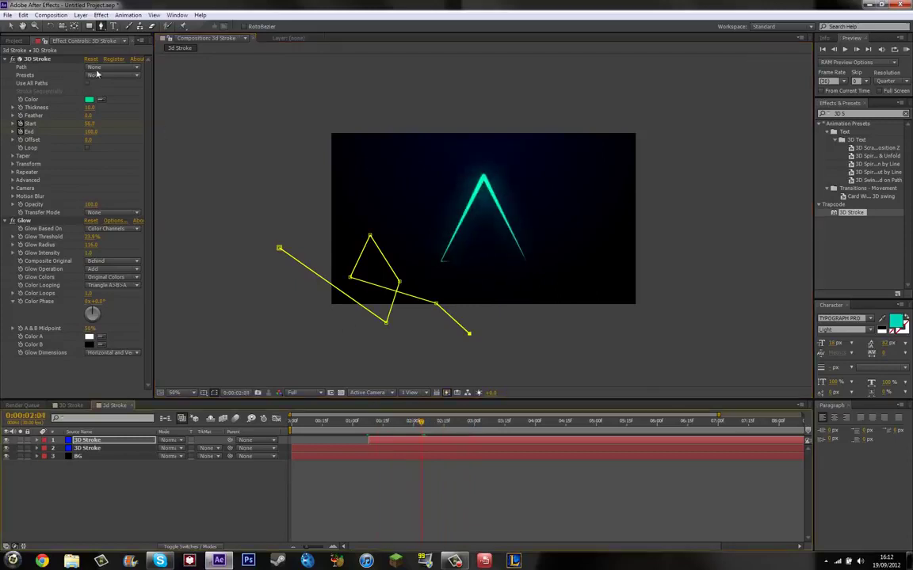
left_click(96, 68)
left_click(107, 92)
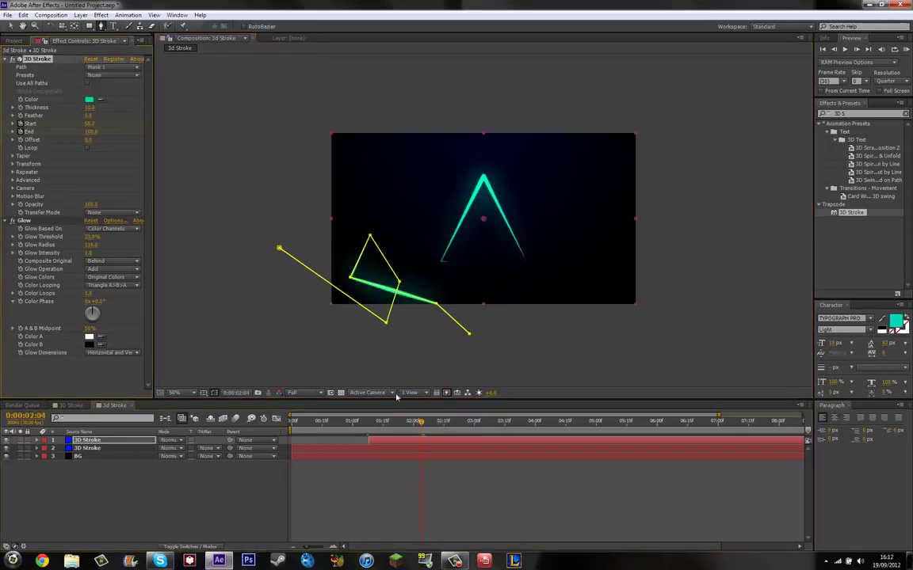
Scrub to 0:00:04:00 and deselect the layer to view the short mask-following stroke segments
mouse_move(425, 428)
left_mouse_down()
mouse_move(373, 426)
mouse_move(535, 433)
left_mouse_up()
left_click(203, 499)
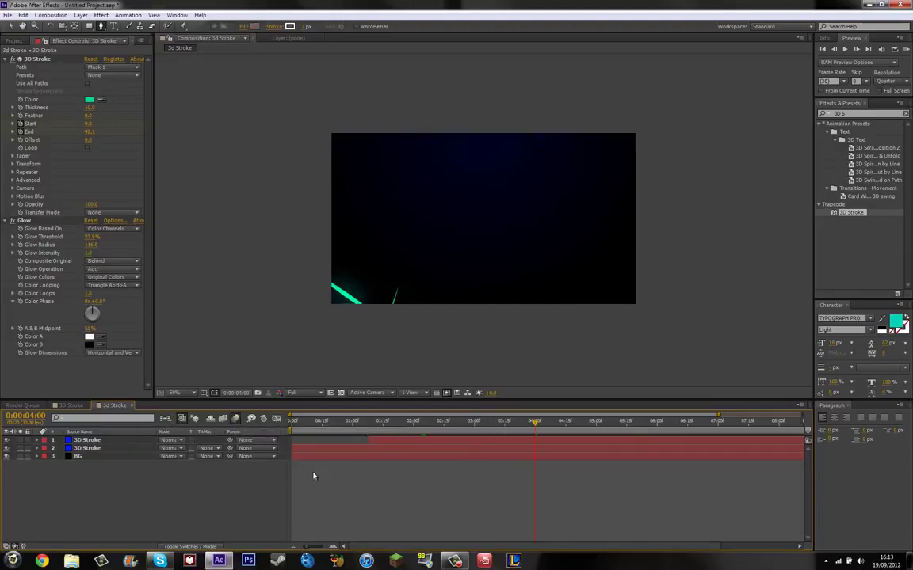
Select both 3D Stroke layers and reveal their Start and End keyframes with U
left_click(98, 448)
left_click(94, 441, "shift")
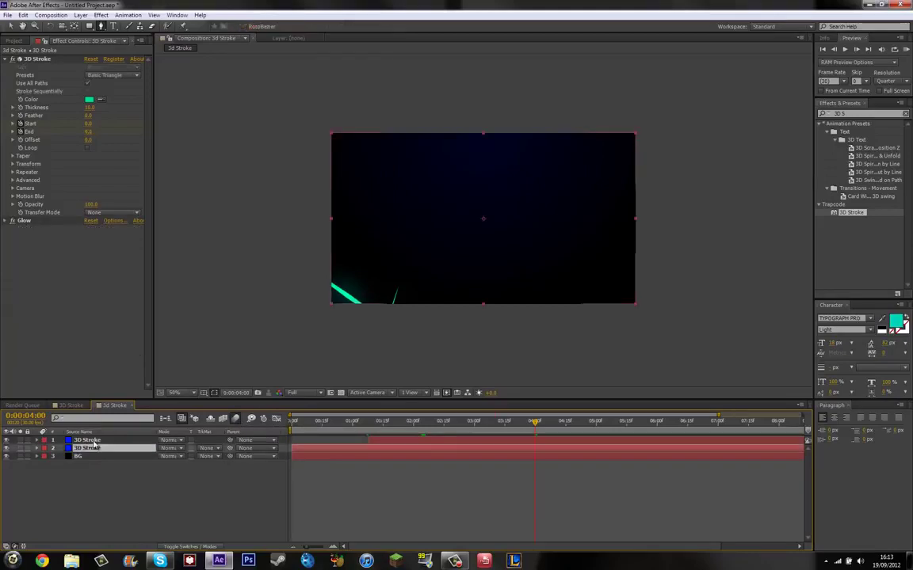
key("u")
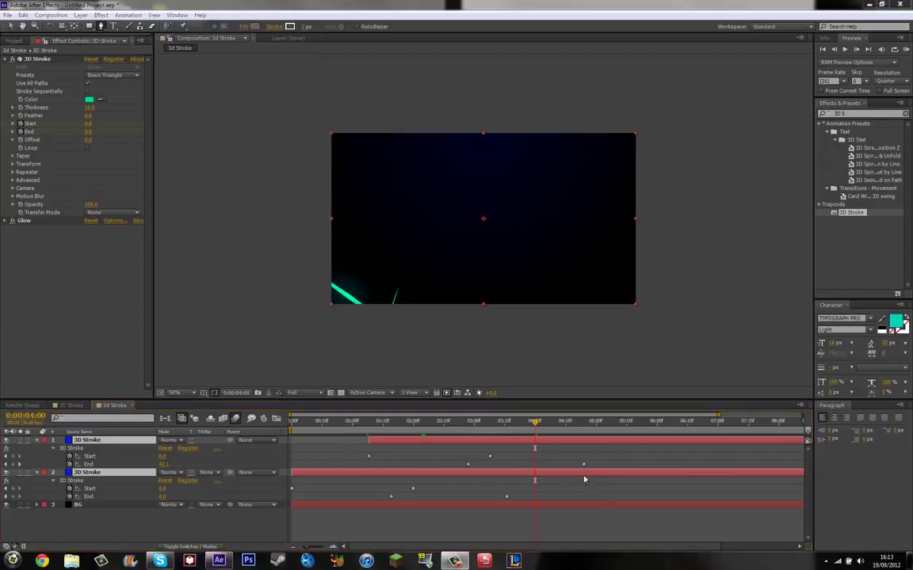
Move all stroke keyframes earlier, then offset the mask stroke's keyframes slightly later
left_click_drag(607, 498, 289, 459)
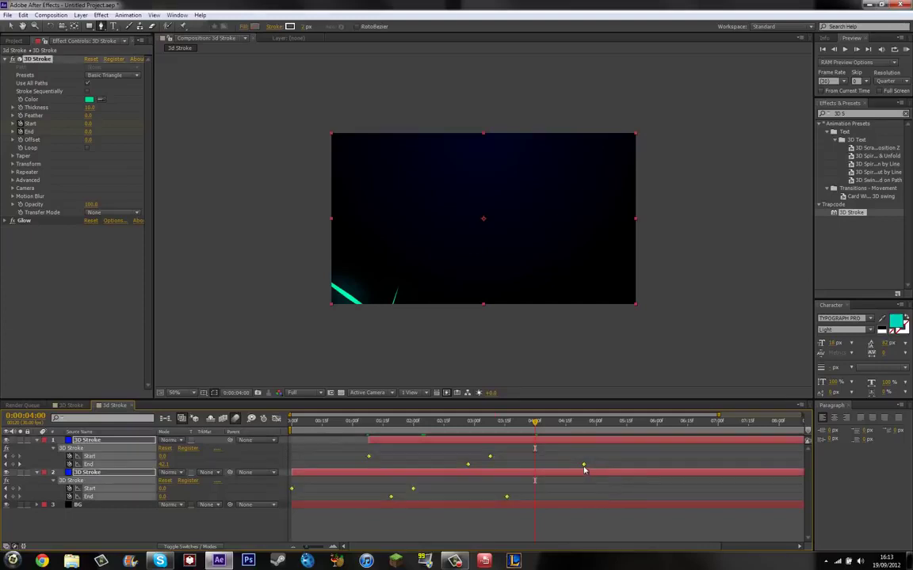
mouse_move(583, 469)
left_click_drag(584, 469, 471, 466)
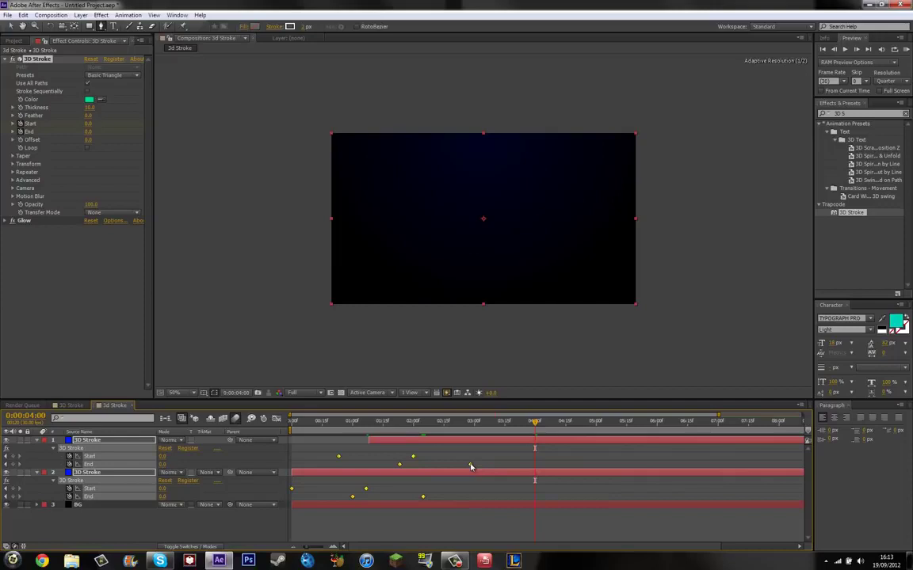
mouse_move(320, 451)
left_mouse_down()
mouse_move(349, 462)
mouse_move(478, 449)
left_mouse_up()
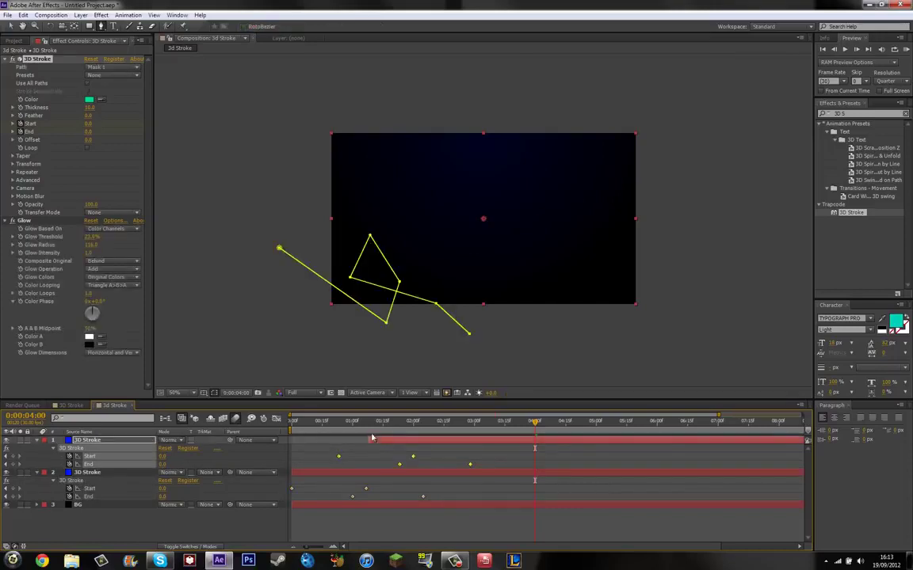
left_click_drag(338, 458, 365, 460)
left_click_drag(373, 424, 278, 421)
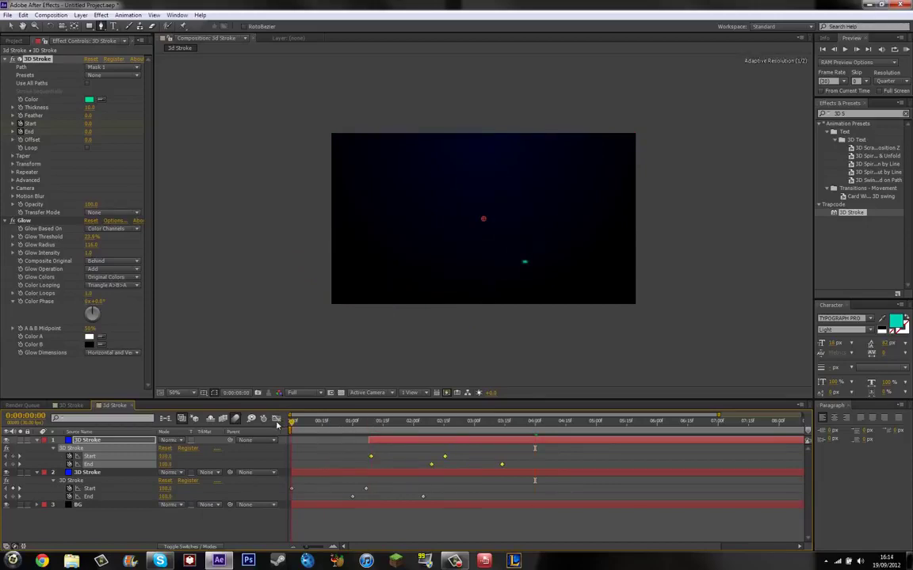
key("space")
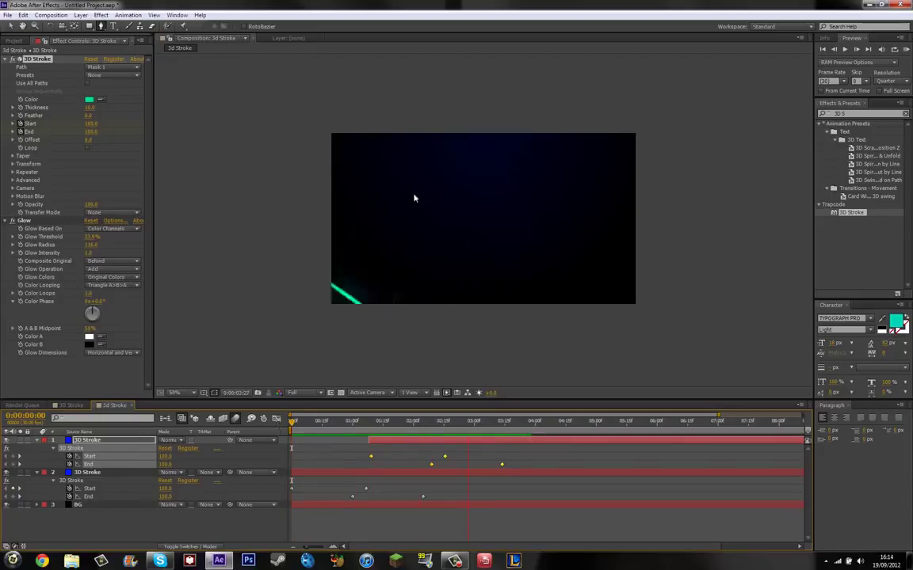
key("space")
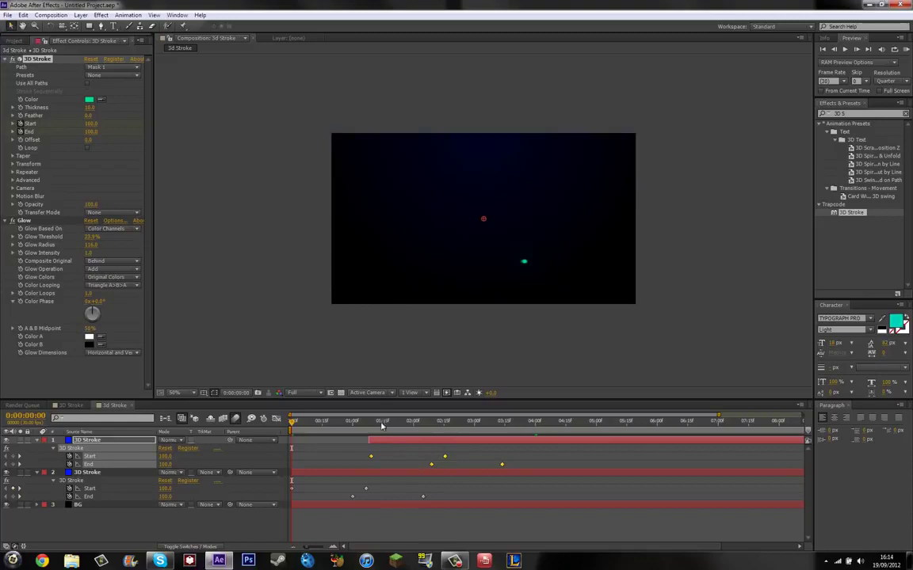
mouse_move(381, 425)
left_mouse_down()
mouse_move(559, 432)
mouse_move(408, 440)
mouse_move(315, 481)
mouse_move(355, 456)
mouse_move(379, 425)
left_mouse_up()
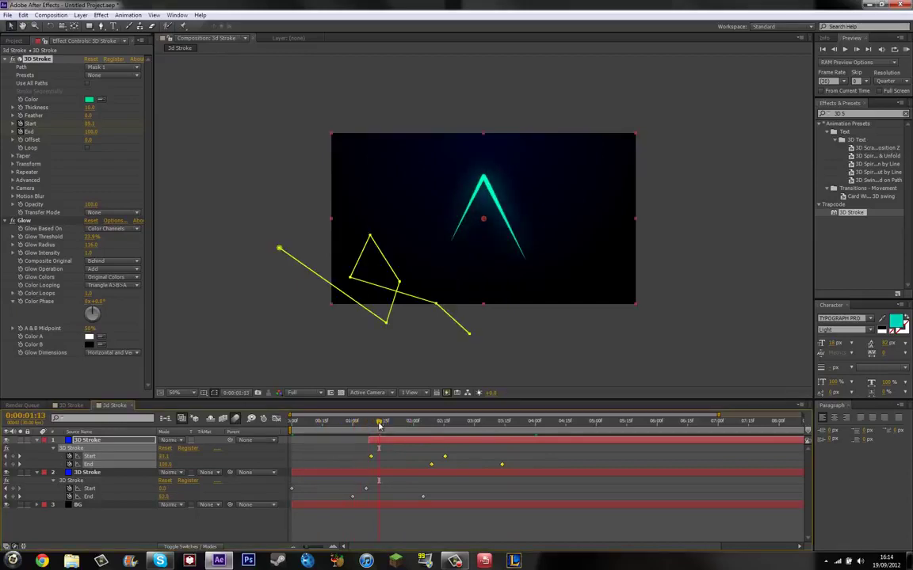
Collapse the 3D Stroke and Glow effects to their headers in Effect Controls
left_click(5, 60)
left_click(5, 68)
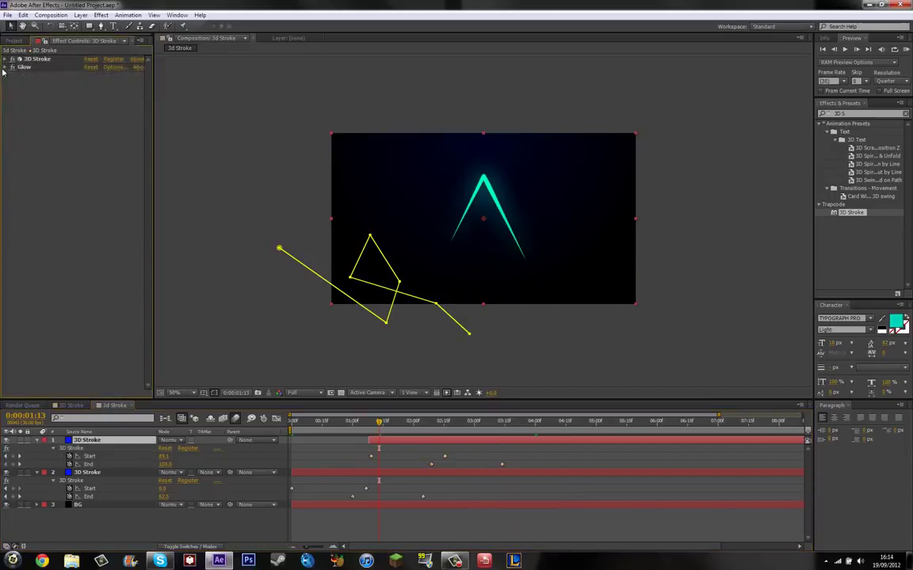